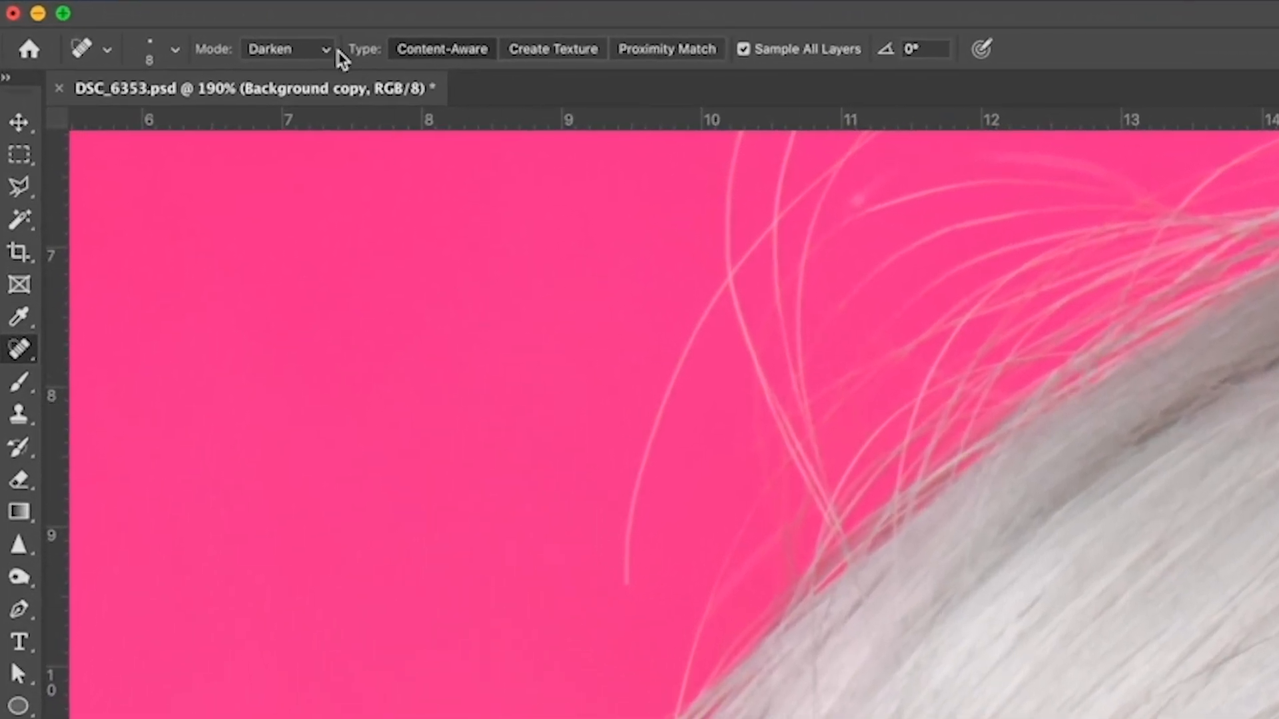
Set the Spot Healing Brush mode to Lighten and inspect the inner corner of the eye and brow up close
click(325, 50)
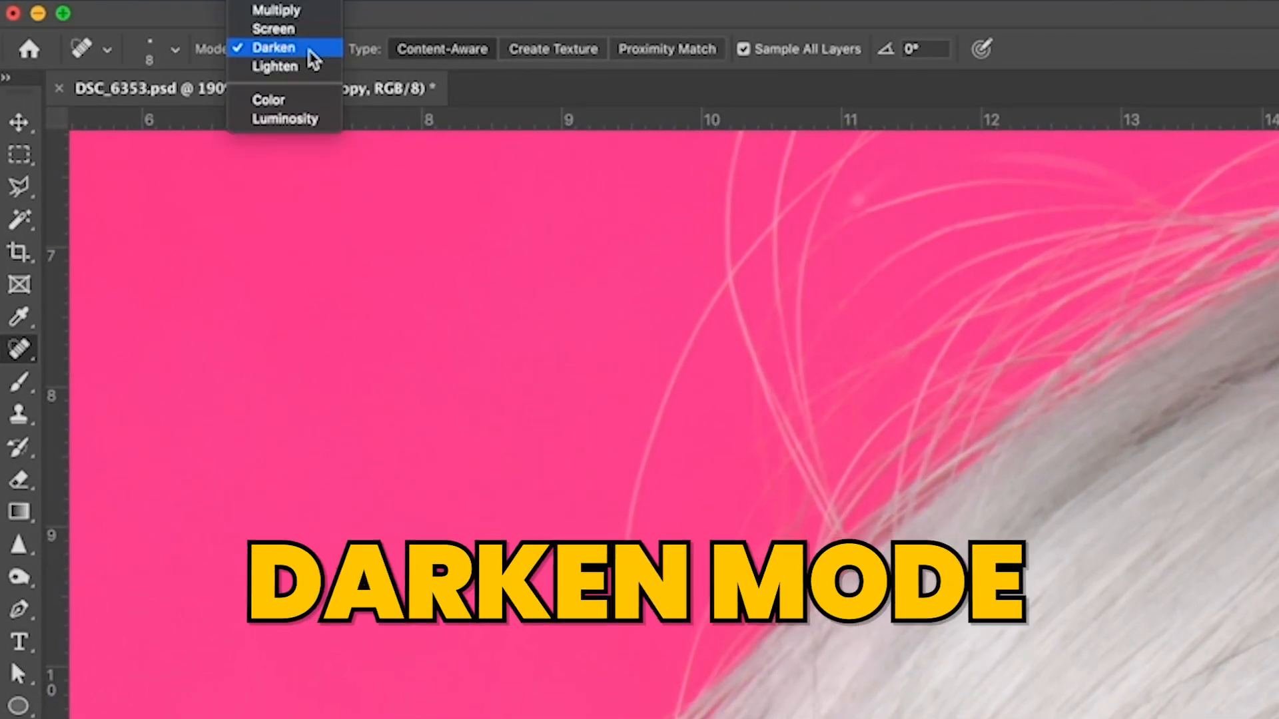
click(304, 69)
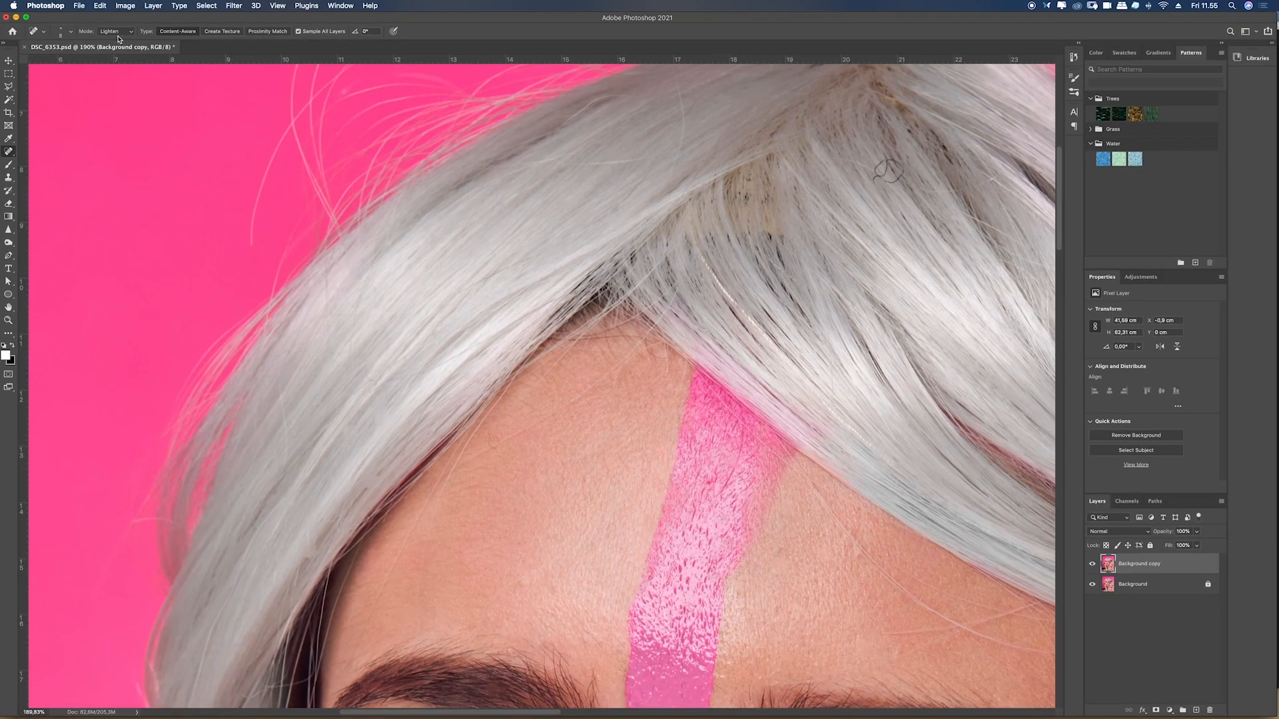
drag(912, 603, 770, 282)
key(z)
drag(663, 520, 739, 530)
key(j)
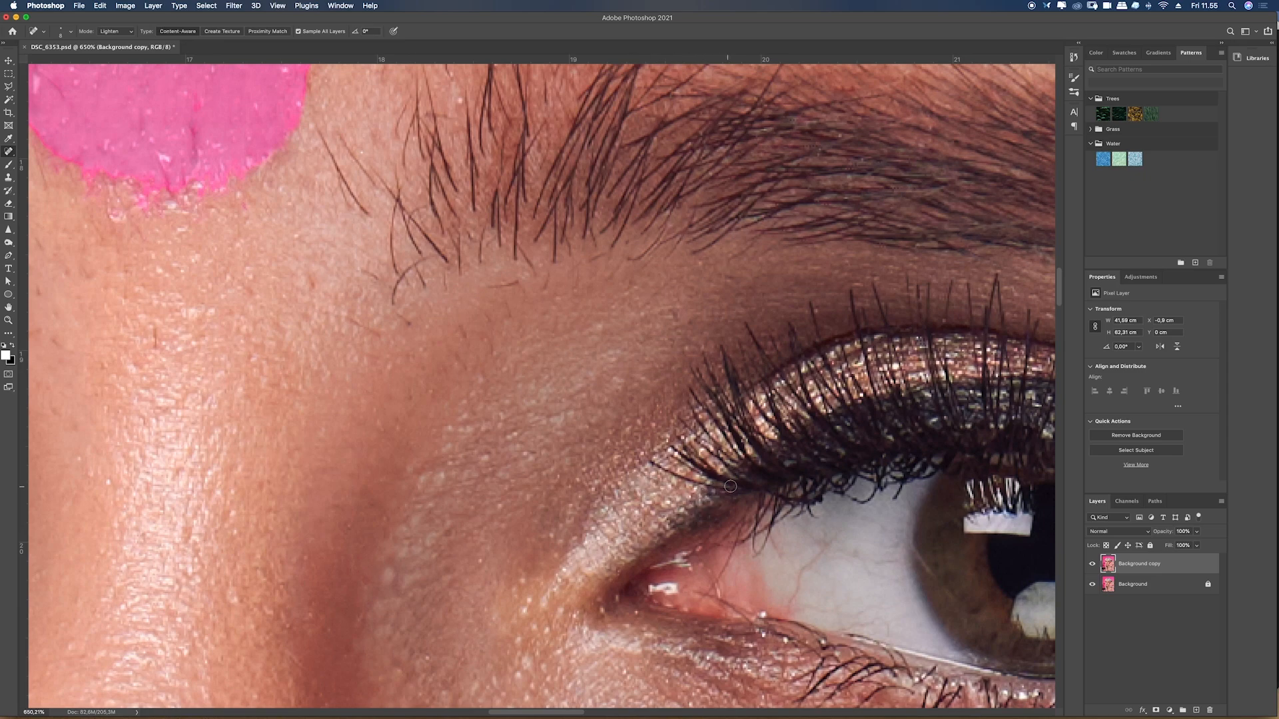
key(z)
drag(747, 478, 666, 479)
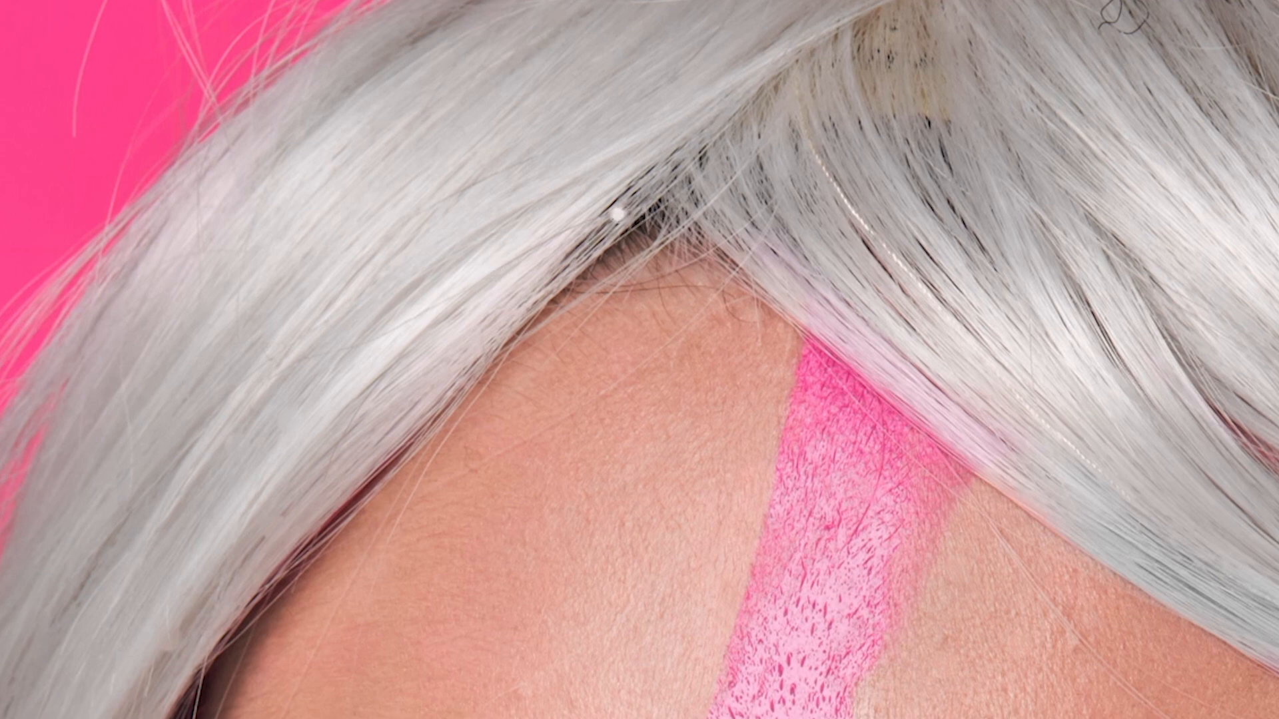
Retouch the dark gap in the hair just above the forehead with the Healing Brush
drag(627, 194, 580, 251)
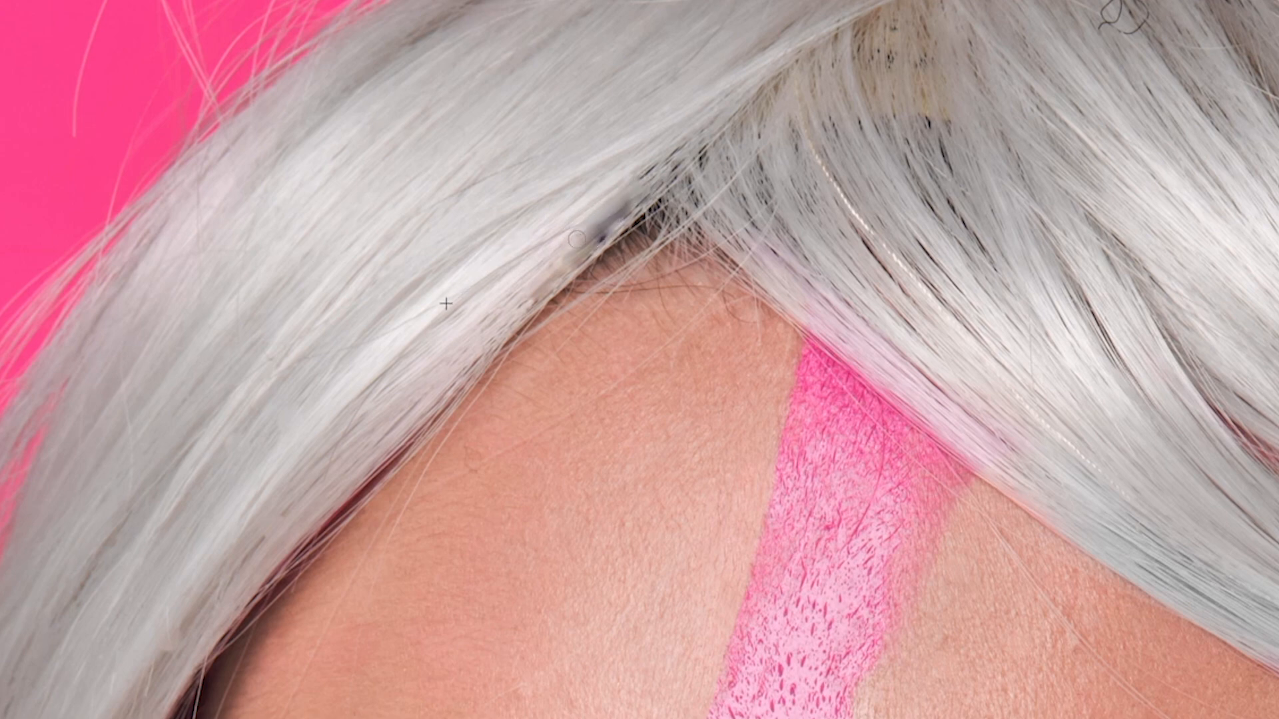
drag(643, 191, 579, 257)
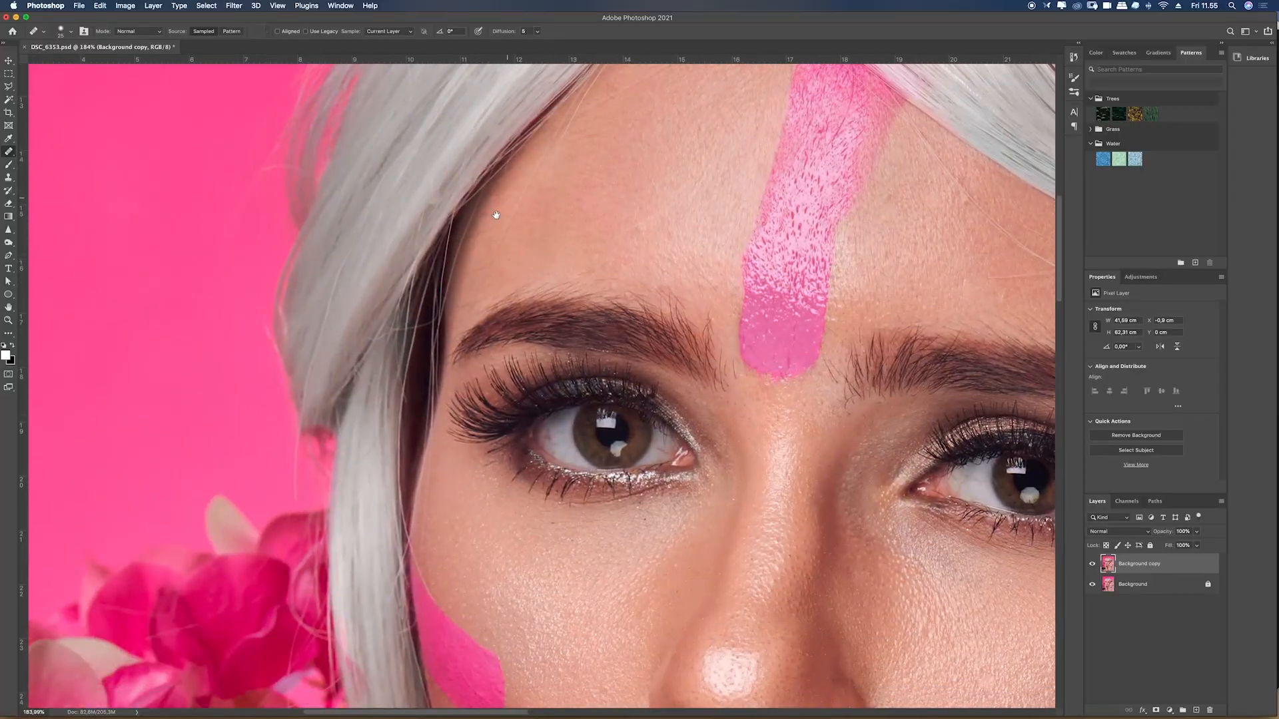
Enable Shape Dynamics for the Brush tool with Pen Pressure size control and a Size Jitter of 10%
scroll(453, 216, down, 3)
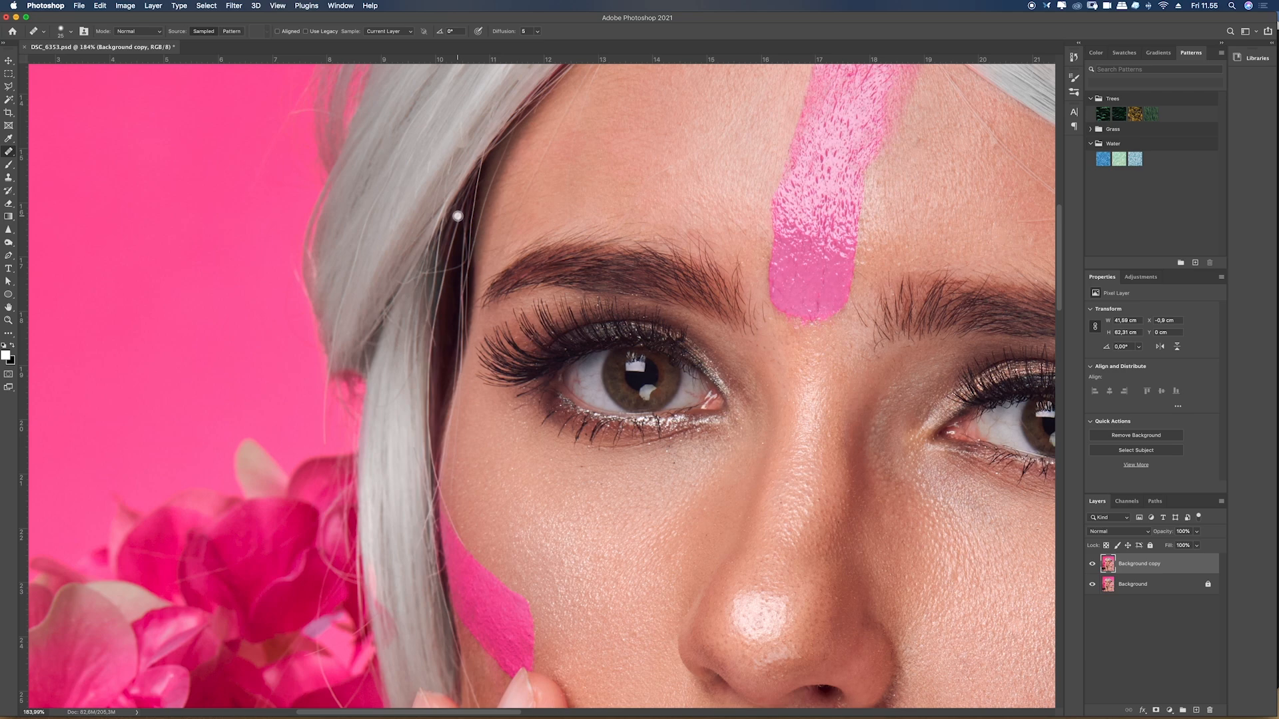
key(b)
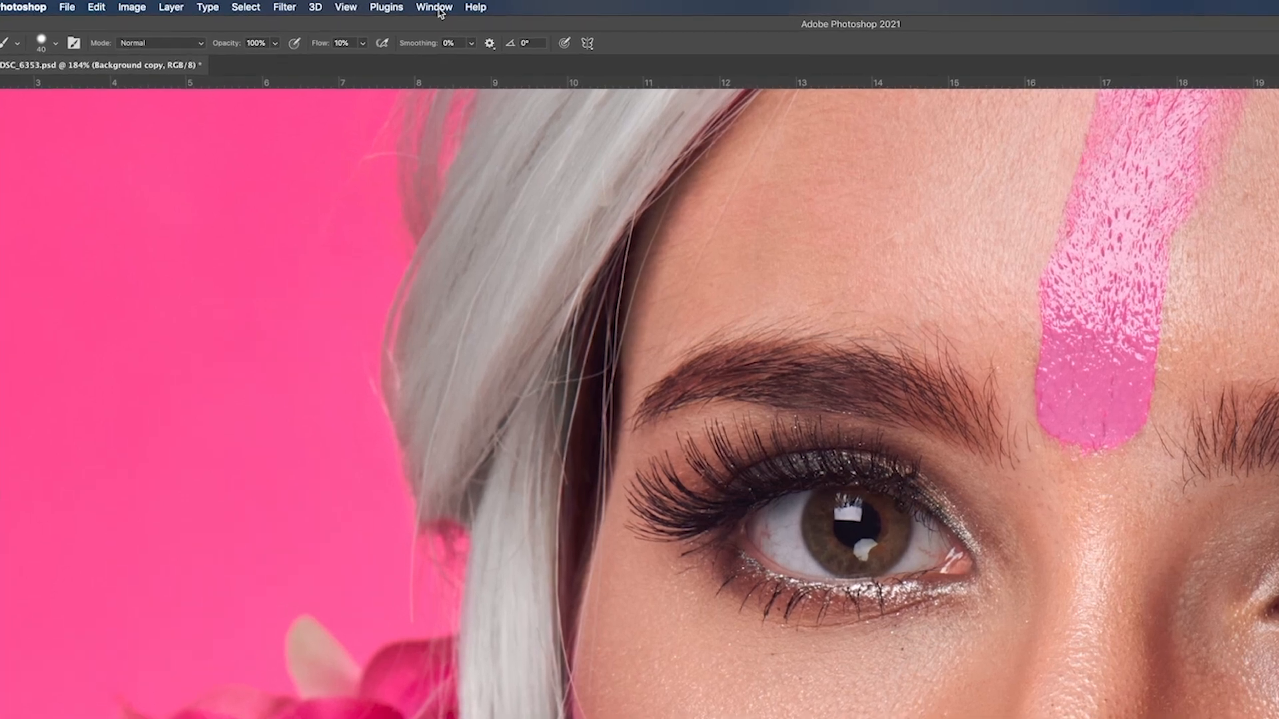
click(343, 6)
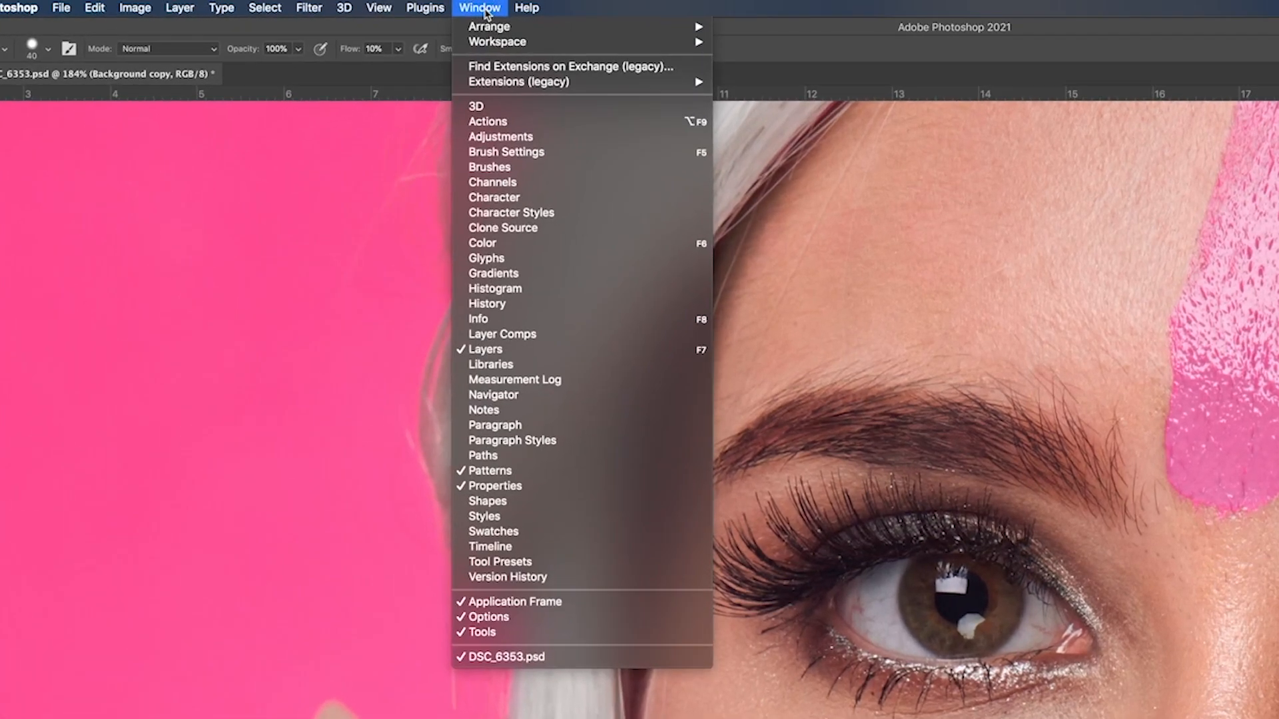
click(516, 154)
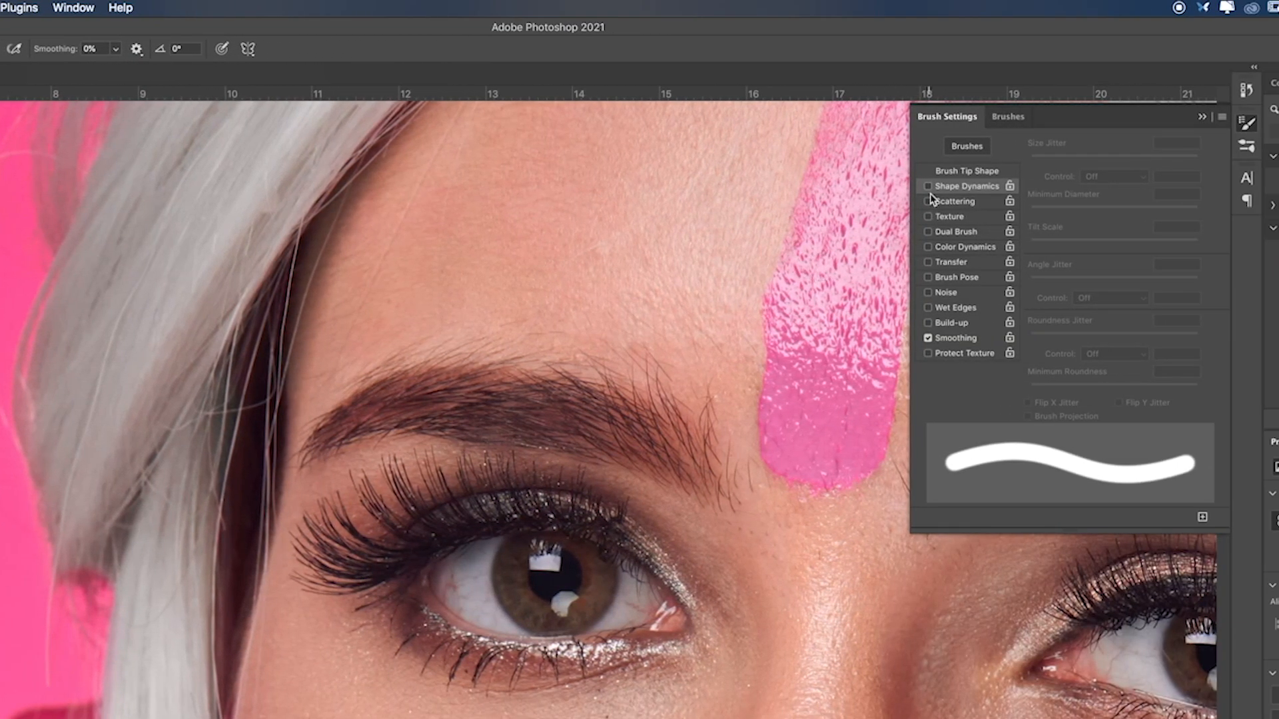
click(928, 187)
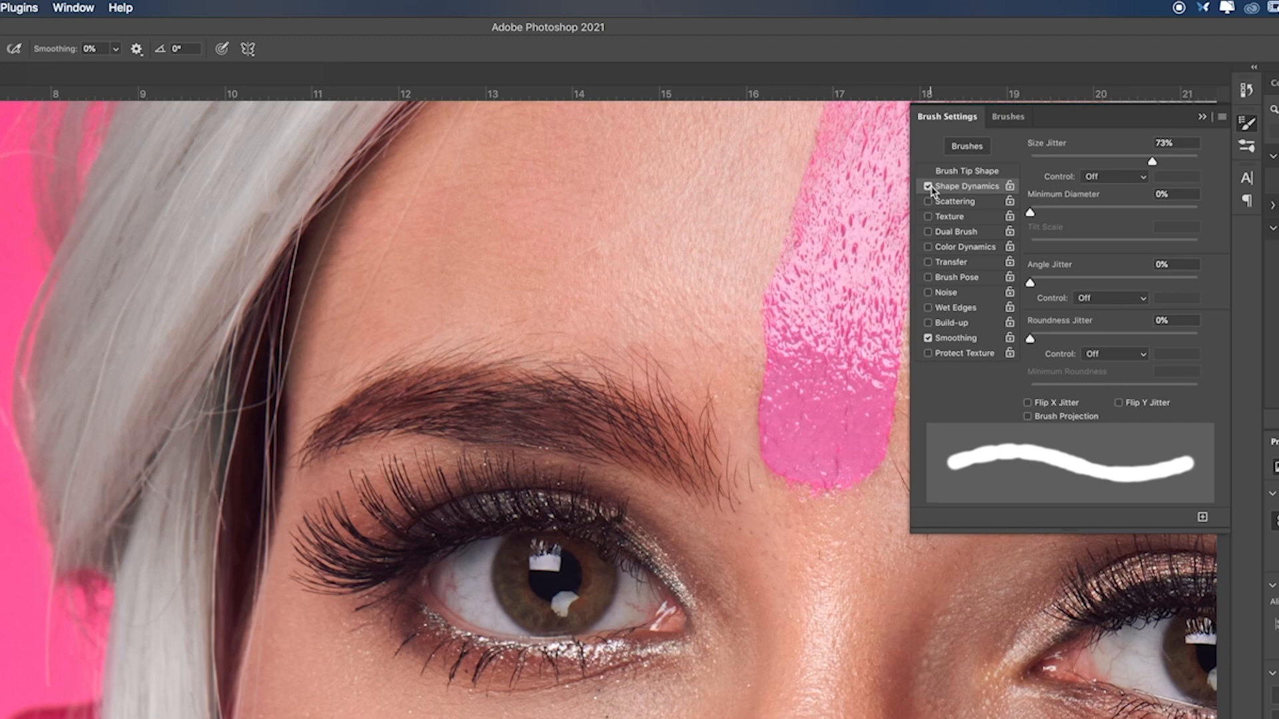
click(1098, 179)
click(1111, 200)
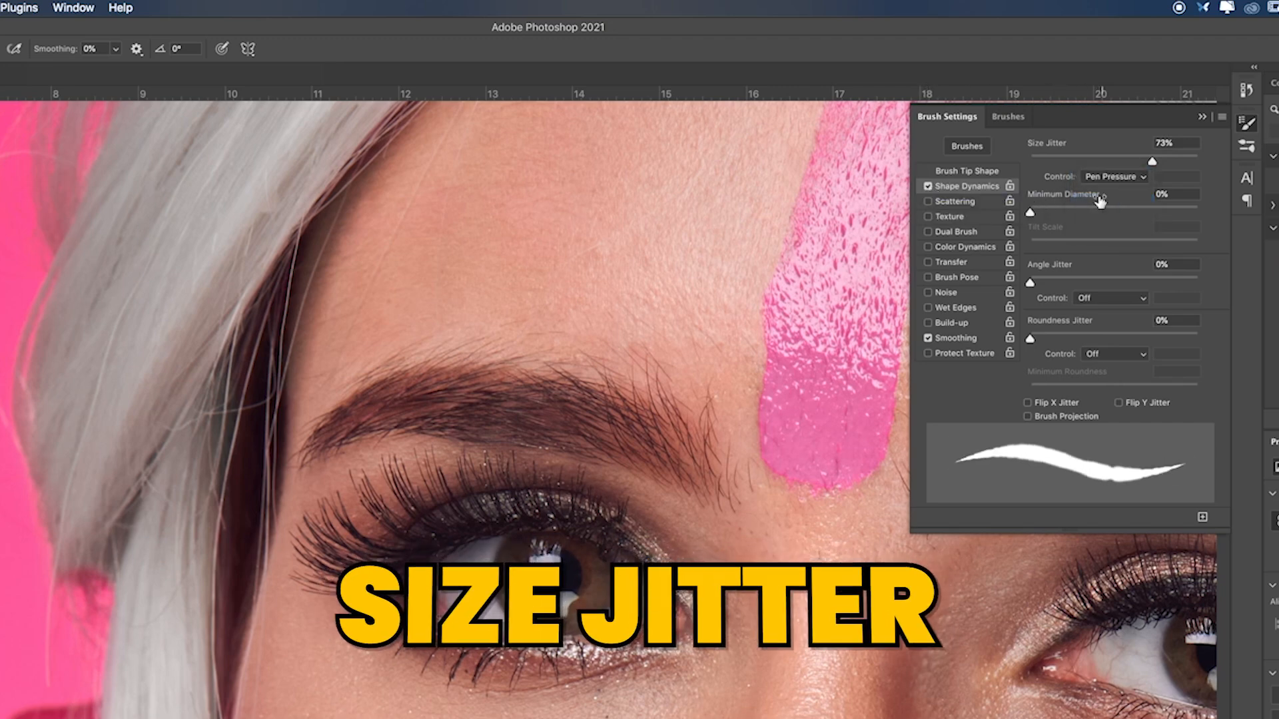
drag(1153, 164, 1049, 162)
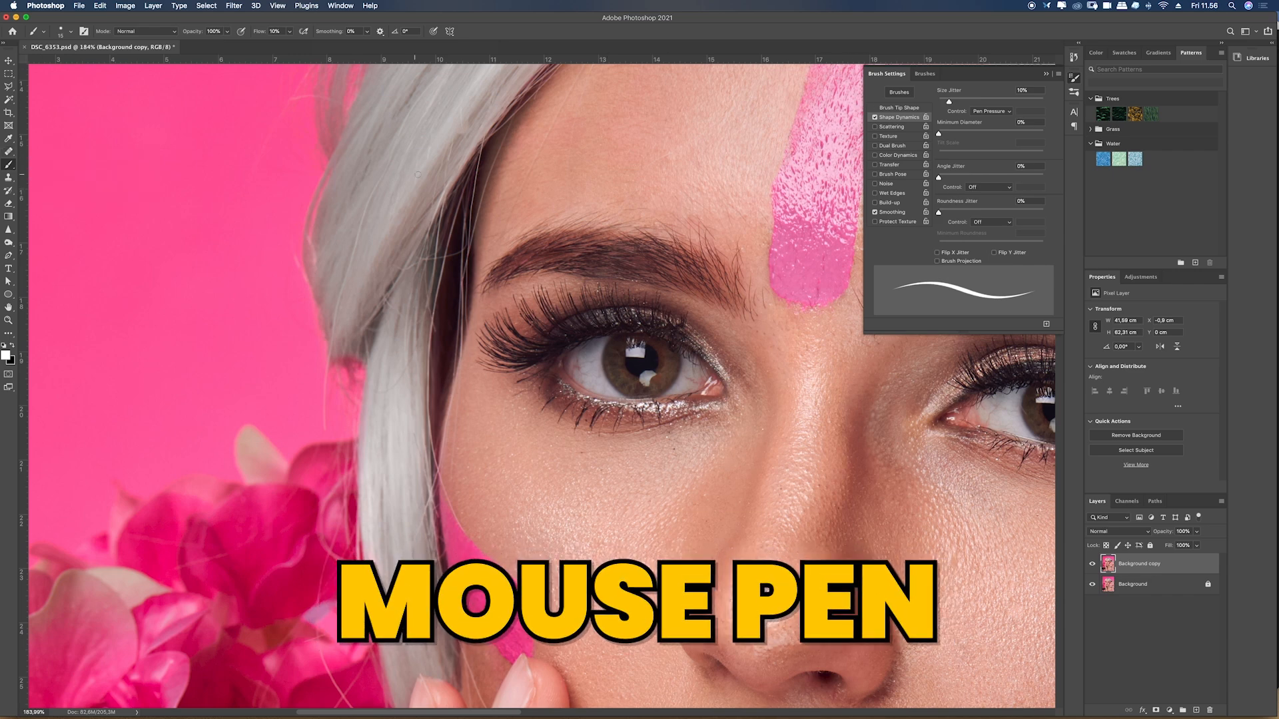
drag(103, 177, 75, 236)
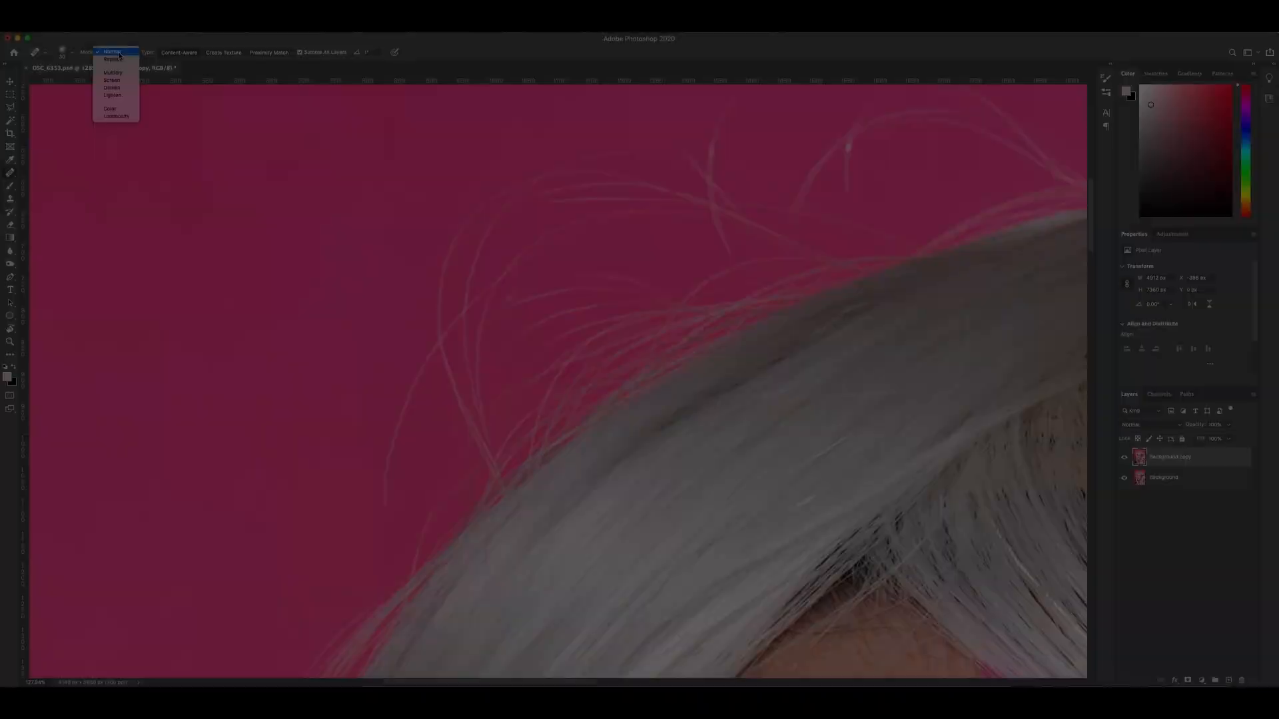
Remove the long stray hairs against the pink background beside the hair using the Spot Healing Brush in Darken mode
drag(383, 518, 435, 342)
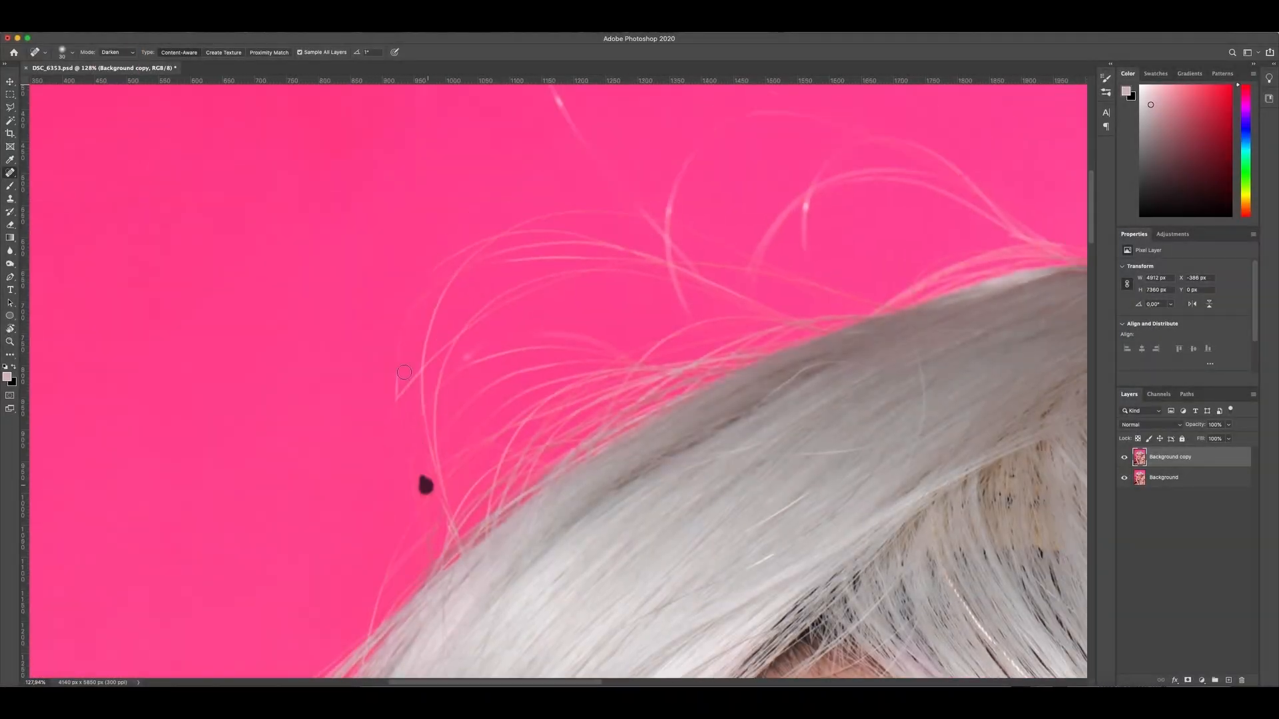
drag(371, 413, 442, 306)
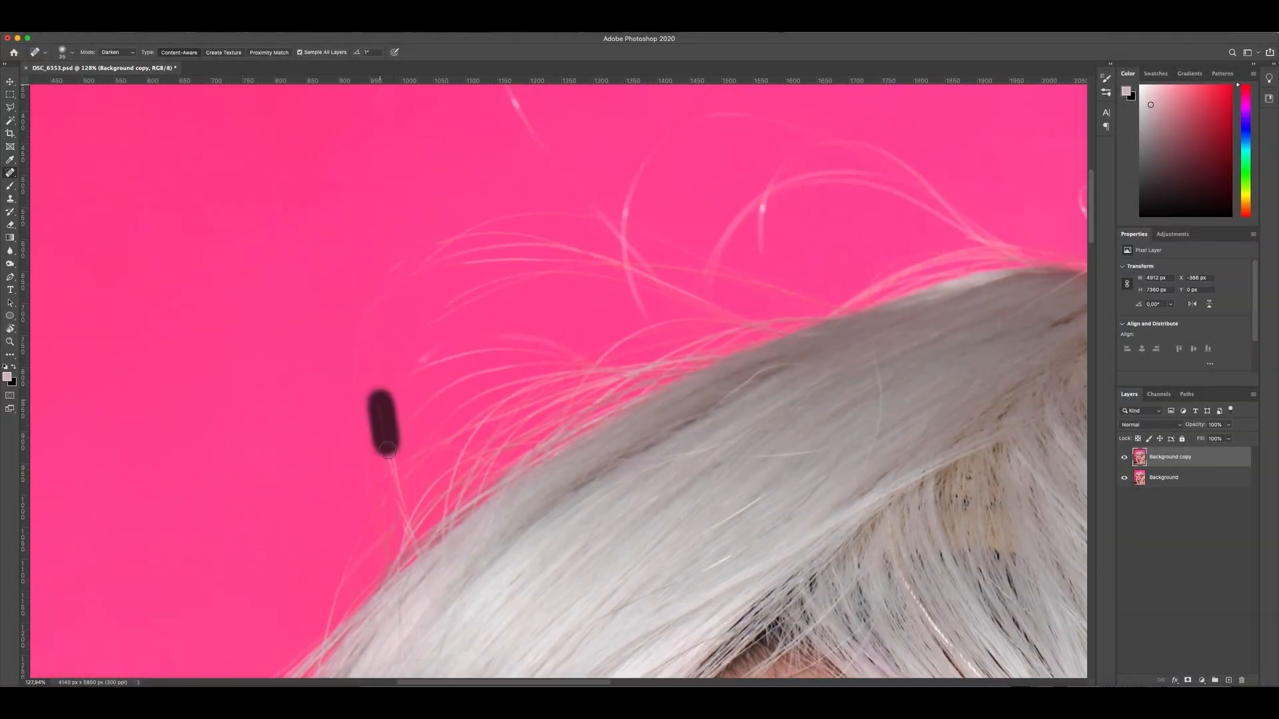
drag(417, 347, 545, 328)
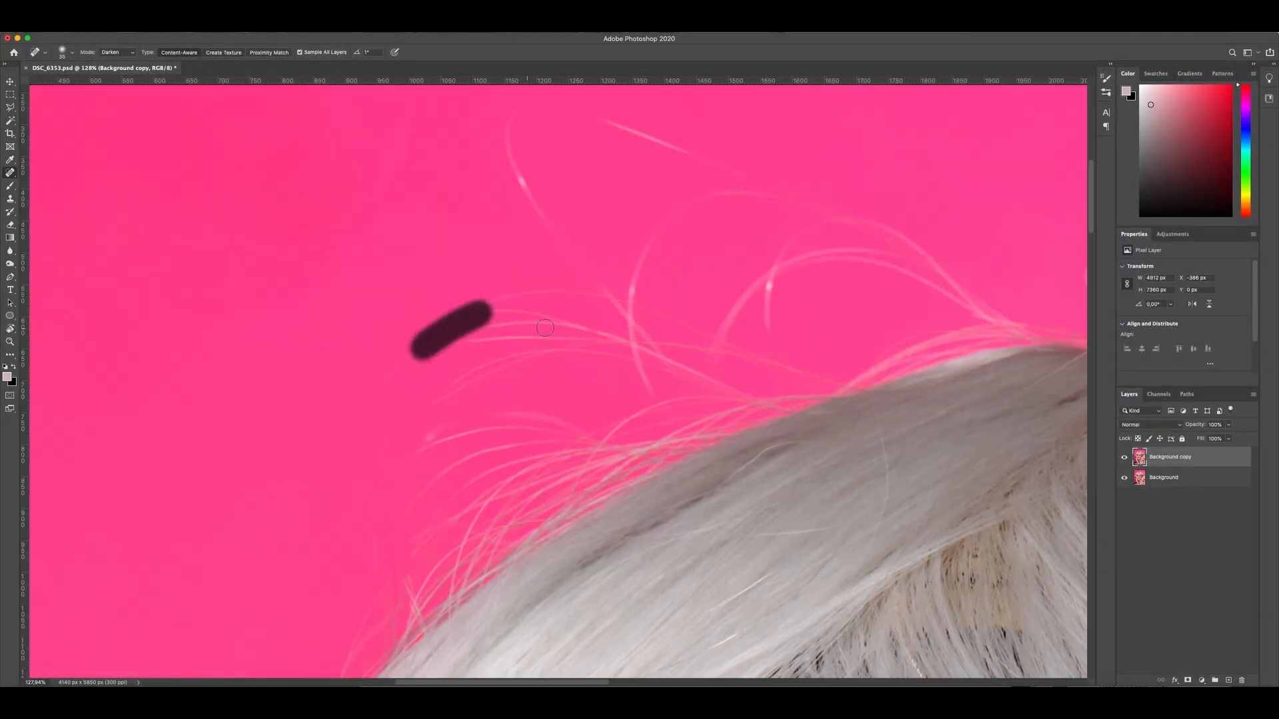
Switch the Spot Healing Brush to Lighten mode and touch up the outer hair edge
click(117, 52)
click(112, 73)
drag(427, 512, 410, 550)
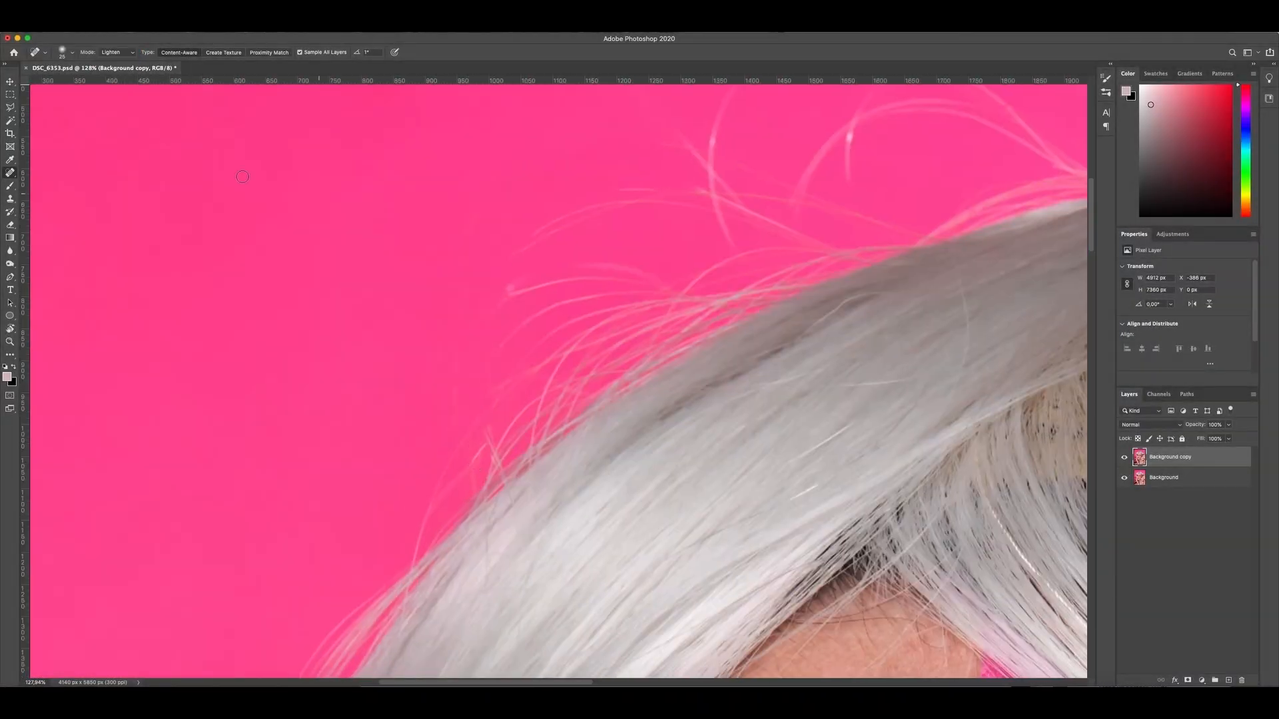
Switch the Spot Healing Brush to Darken mode and remove the curved flyaway hairs above the head
click(117, 52)
click(112, 65)
drag(437, 380, 563, 346)
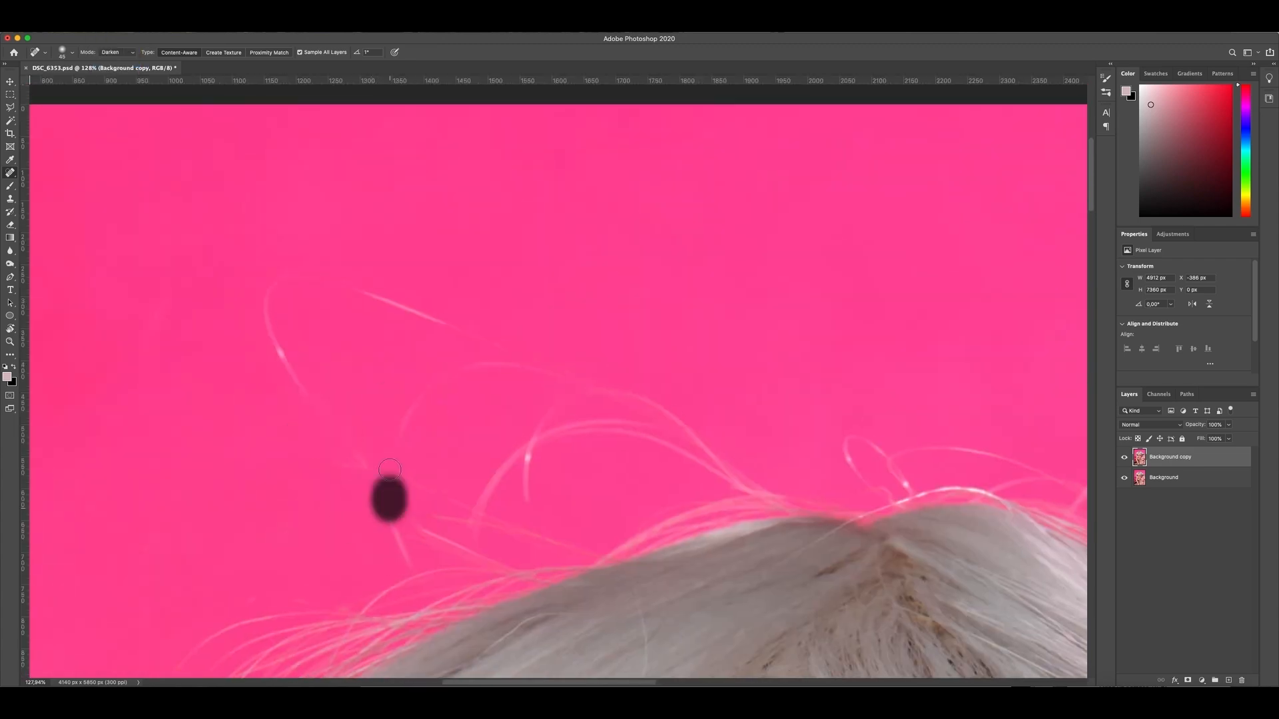
drag(210, 453, 300, 488)
drag(342, 377, 556, 414)
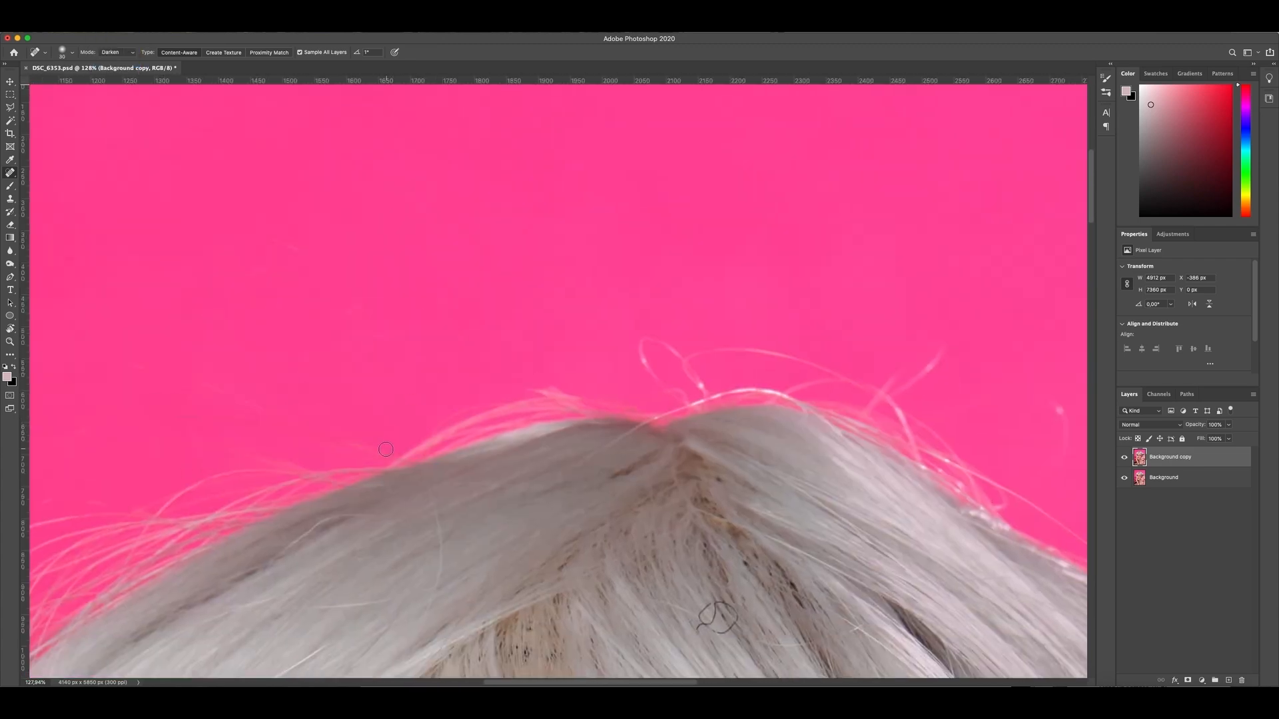
Remove the fine flyaways along the hair edge just left of the parting using a larger healing brush
drag(496, 401, 501, 400)
drag(512, 394, 585, 400)
key(])
drag(393, 464, 536, 405)
drag(428, 448, 585, 420)
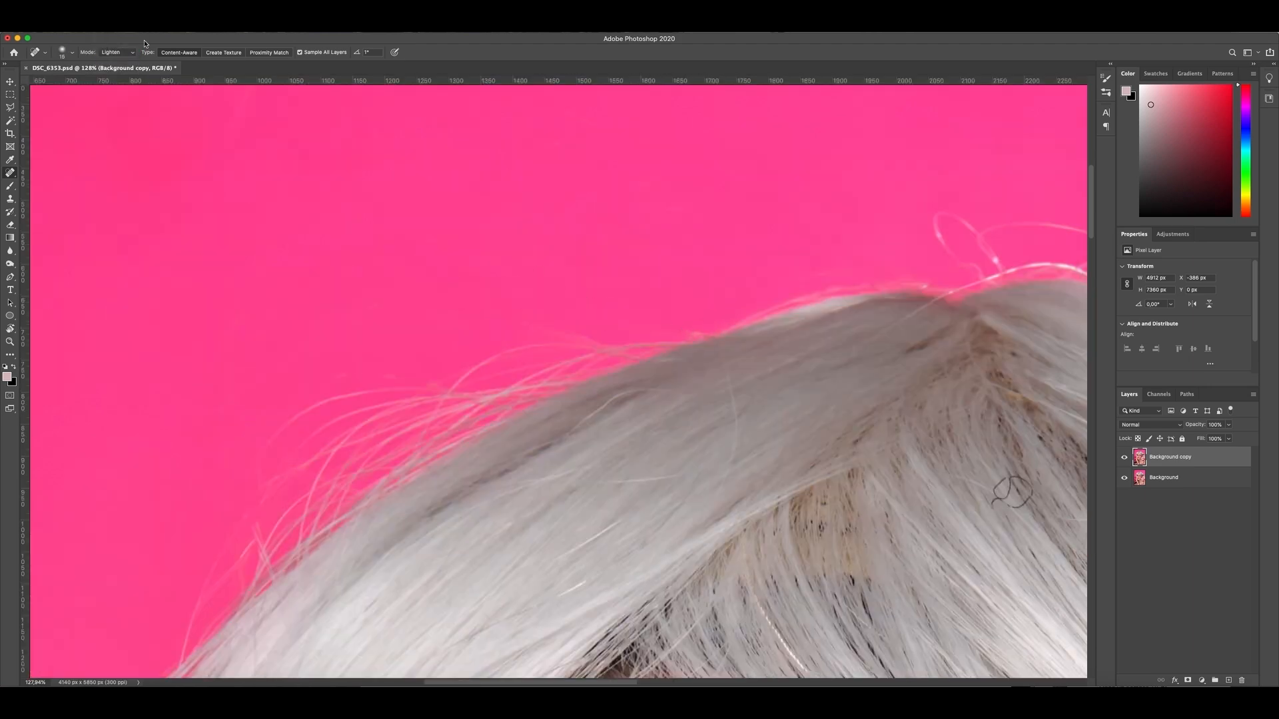
Set the Spot Healing Brush back to Darken mode, enlarge it, and remove wisps beyond the left hair edge
click(117, 52)
click(113, 41)
scroll(451, 380, down, 3)
key(])
click(320, 393)
scroll(319, 433, up, 2)
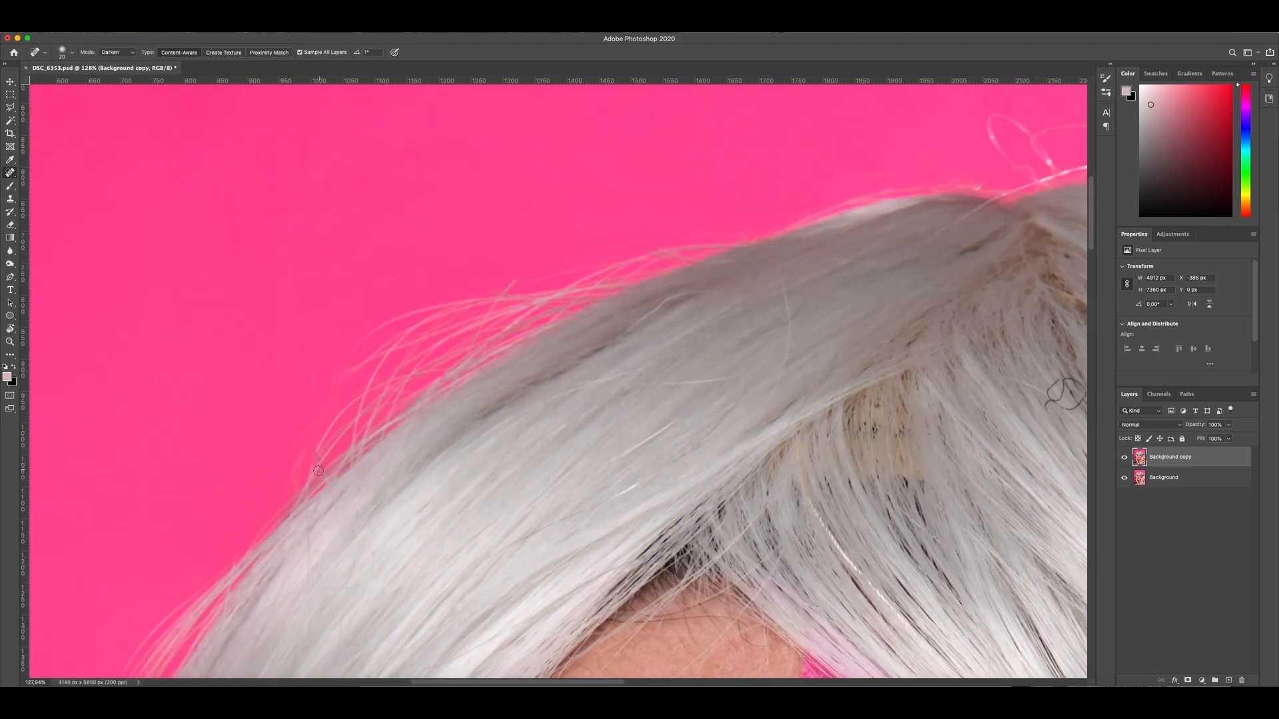
Heal the loose strands sticking out along the left hair edge and undo the last stroke
drag(363, 461, 301, 552)
click(397, 405)
drag(397, 406, 266, 433)
mouse_move(199, 474)
mouse_down()
mouse_move(192, 512)
mouse_move(350, 408)
mouse_up()
key(super+z)
Switch the Spot Healing Brush to Lighten mode, enlarge the brush, and smooth the left hair edge
click(118, 52)
click(113, 61)
drag(221, 496, 435, 373)
key(])
key(])
drag(490, 321, 348, 491)
Continue healing the uneven wisps farther along the left hair outline
mouse_move(422, 459)
mouse_down()
mouse_move(277, 563)
mouse_move(234, 570)
mouse_up()
mouse_move(453, 288)
mouse_down()
mouse_move(437, 250)
mouse_move(608, 157)
mouse_up()
drag(310, 563, 337, 533)
right_click(318, 559)
mouse_move(381, 495)
mouse_down()
mouse_move(431, 451)
mouse_move(551, 482)
mouse_up()
Switch the Spot Healing Brush to Darken mode and remove light wisps low on the left hair edge
click(117, 52)
click(113, 42)
drag(432, 592, 469, 549)
drag(417, 615, 458, 559)
Enlarge the healing brush and remove the remaining light flyaways along the upper-left hair outline
key(bracketright)
key(bracketright)
key(bracketright)
key(bracketright)
key(bracketright)
mouse_move(650, 356)
mouse_down()
mouse_move(554, 503)
mouse_move(614, 451)
mouse_move(543, 422)
mouse_up()
drag(599, 380, 736, 346)
mouse_move(544, 419)
mouse_down()
mouse_move(600, 380)
mouse_move(473, 476)
mouse_up()
mouse_move(702, 288)
mouse_down()
mouse_move(651, 250)
mouse_move(491, 425)
mouse_up()
Switch the Spot Healing Brush to Lighten mode and even out the upper-left hair outline
click(117, 52)
click(113, 62)
drag(913, 259, 677, 428)
drag(933, 368, 968, 357)
mouse_move(736, 424)
mouse_down()
mouse_move(633, 468)
mouse_move(776, 410)
mouse_move(896, 253)
mouse_up()
Return the Spot Healing Brush to Darken mode, then use the Clone Stamp to cover left-edge wisps with sampled pink background
click(117, 52)
click(114, 42)
key(s)
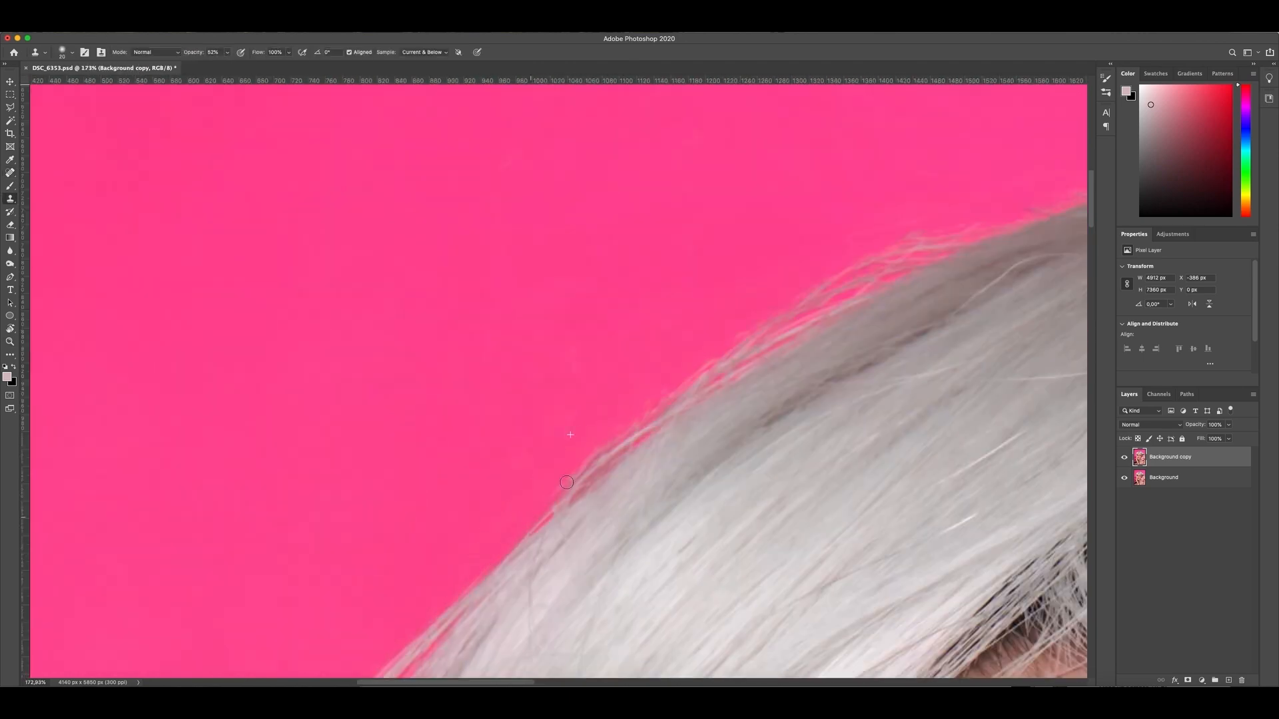
click(654, 417)
mouse_move(607, 419)
mouse_down()
mouse_move(553, 475)
mouse_move(536, 523)
mouse_up()
drag(662, 396, 609, 452)
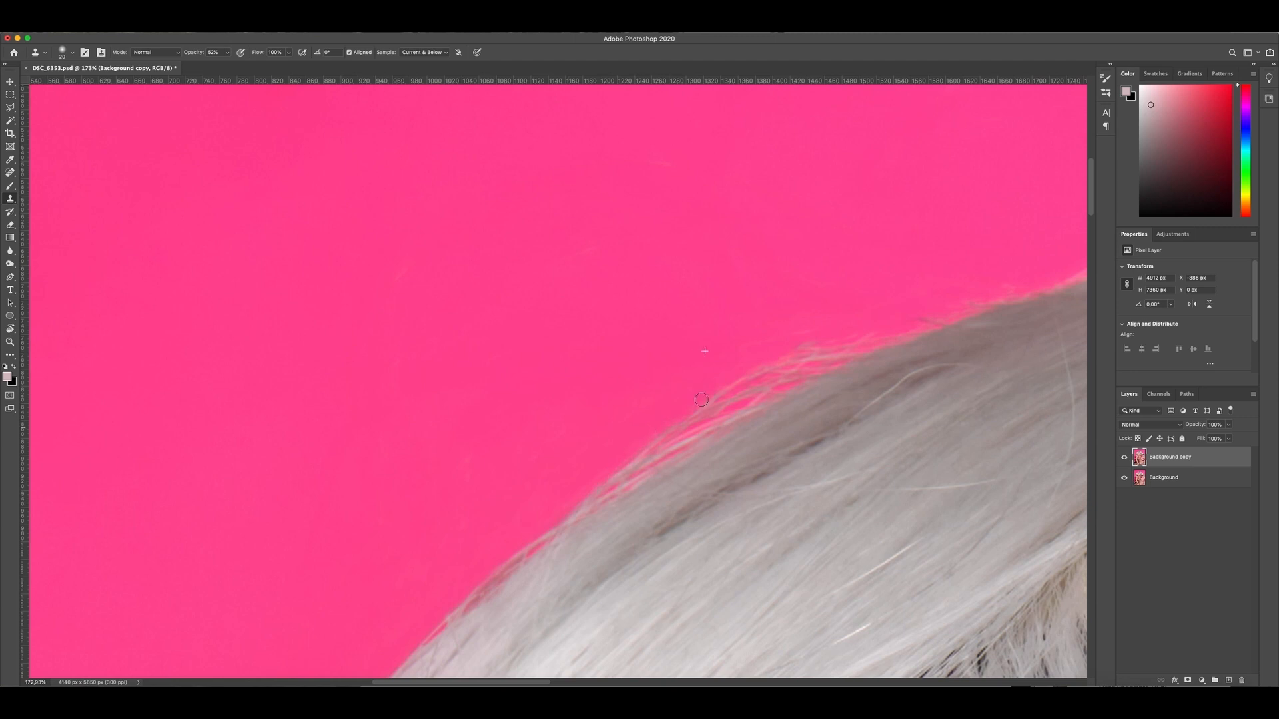
Clone the pink background over the frizz along the upper-left hair edge with a smaller Clone Stamp brush
scroll(662, 381, right, 5)
scroll(663, 381, up, 2)
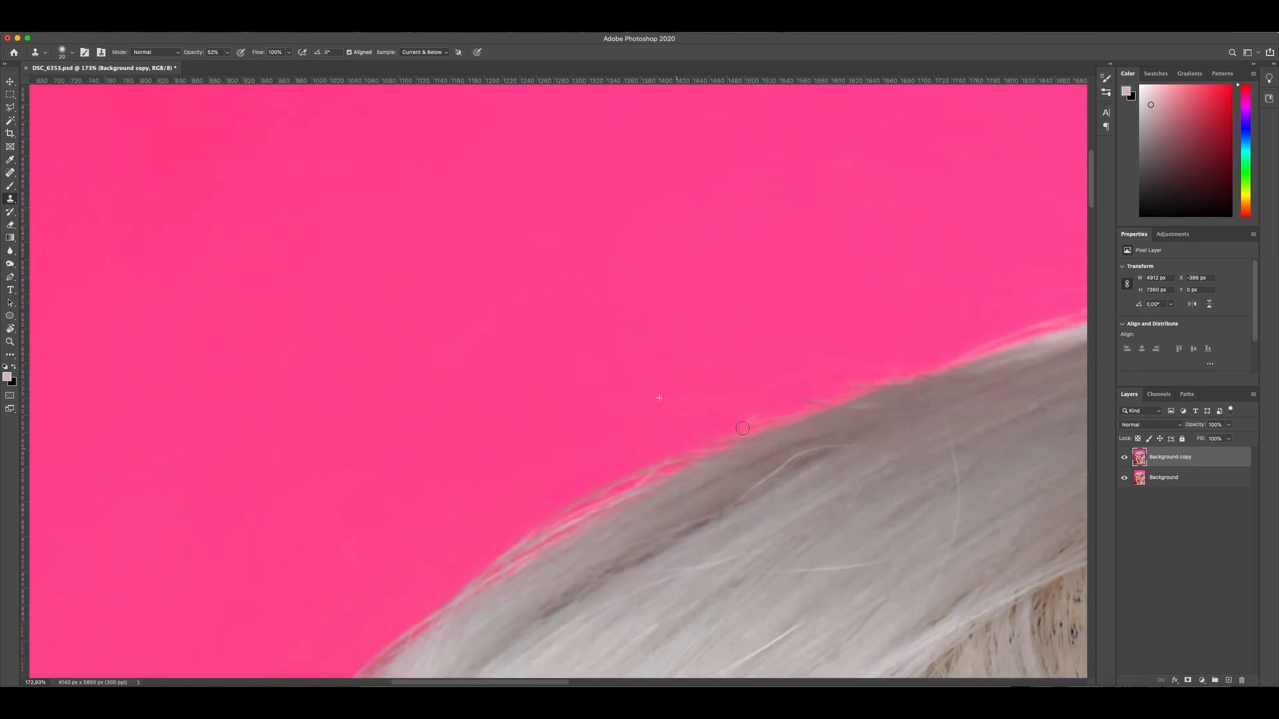
key([)
key([)
key([)
drag(929, 358, 572, 486)
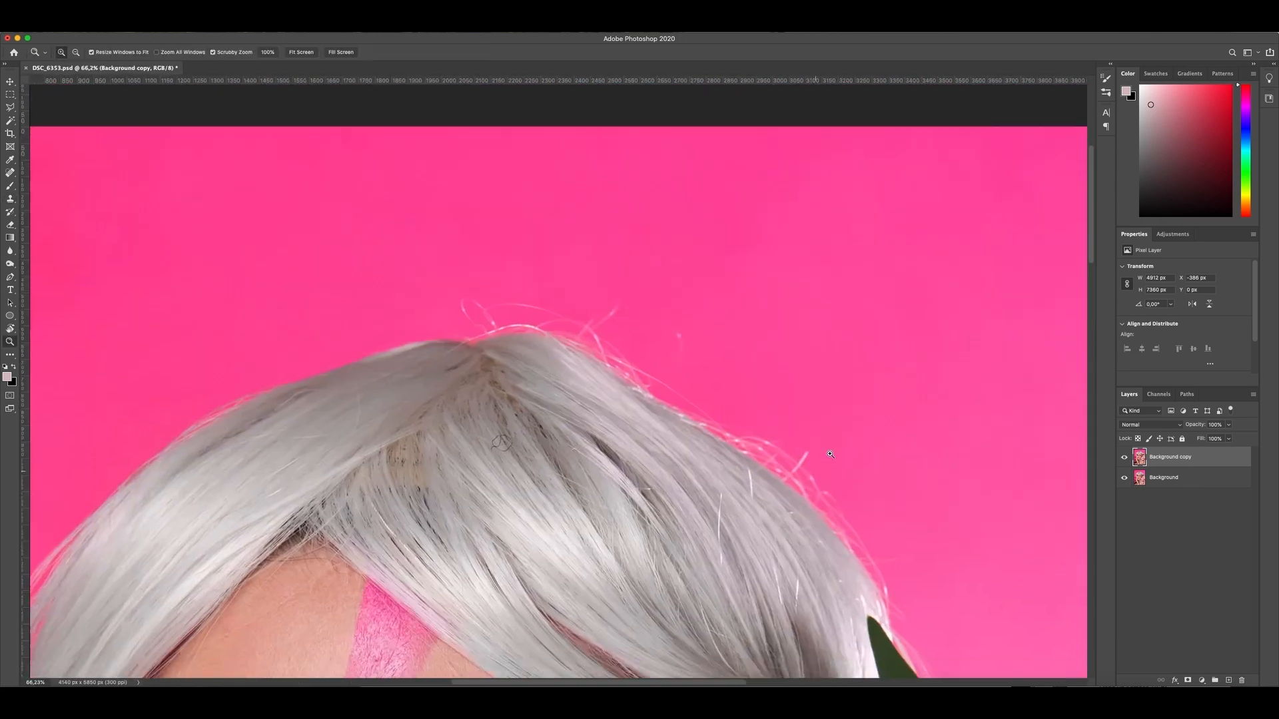
Remove the looping flyaways above the parting with the Spot Healing Brush in Darken mode
drag(854, 321, 559, 261)
key(j)
mouse_move(398, 336)
mouse_down()
mouse_move(432, 354)
mouse_move(322, 403)
mouse_up()
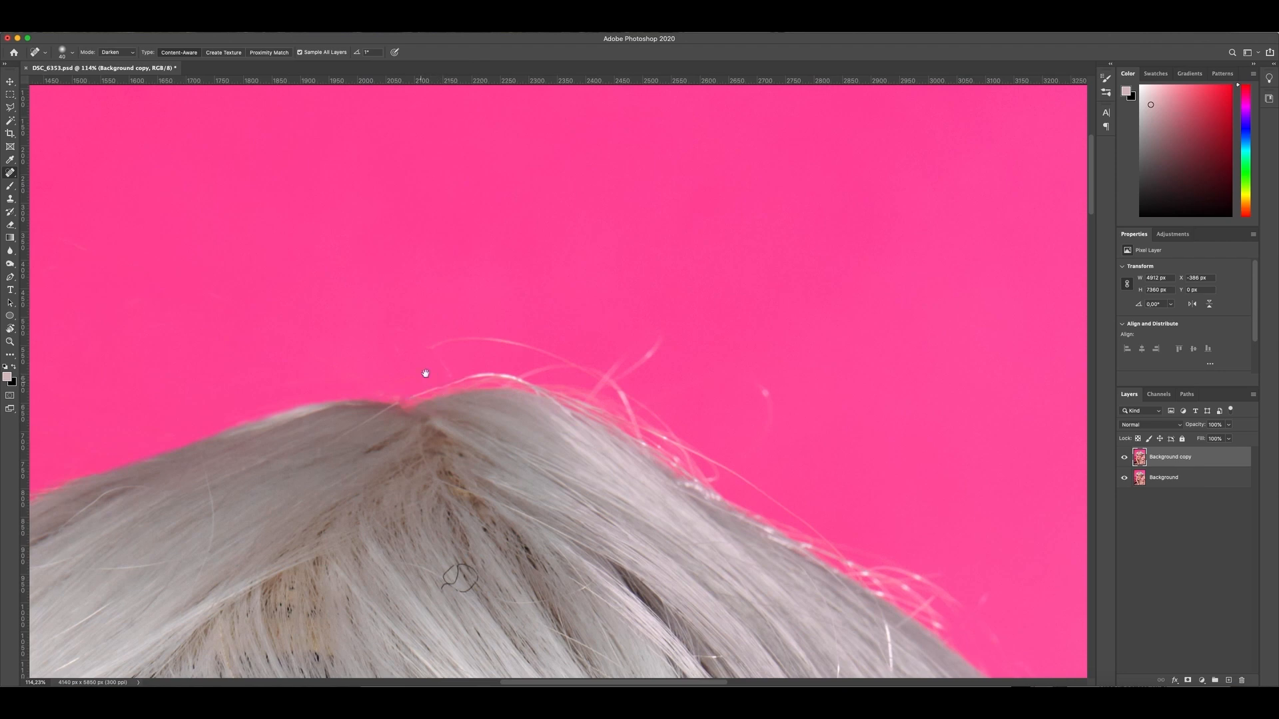
drag(331, 374, 503, 407)
drag(427, 398, 523, 437)
Heal away the flyaway hairs along the hair outline to the right of the parting
drag(368, 407, 434, 415)
mouse_move(569, 460)
mouse_down()
mouse_move(401, 443)
mouse_move(494, 511)
mouse_up()
drag(674, 342, 564, 216)
mouse_move(451, 434)
mouse_down()
mouse_move(528, 489)
mouse_move(393, 417)
mouse_up()
mouse_move(351, 416)
mouse_down()
mouse_move(443, 464)
mouse_move(303, 328)
mouse_up()
Clean the right hair outline near the green leaf with the Clone Stamp, sampling the pink background
key(s)
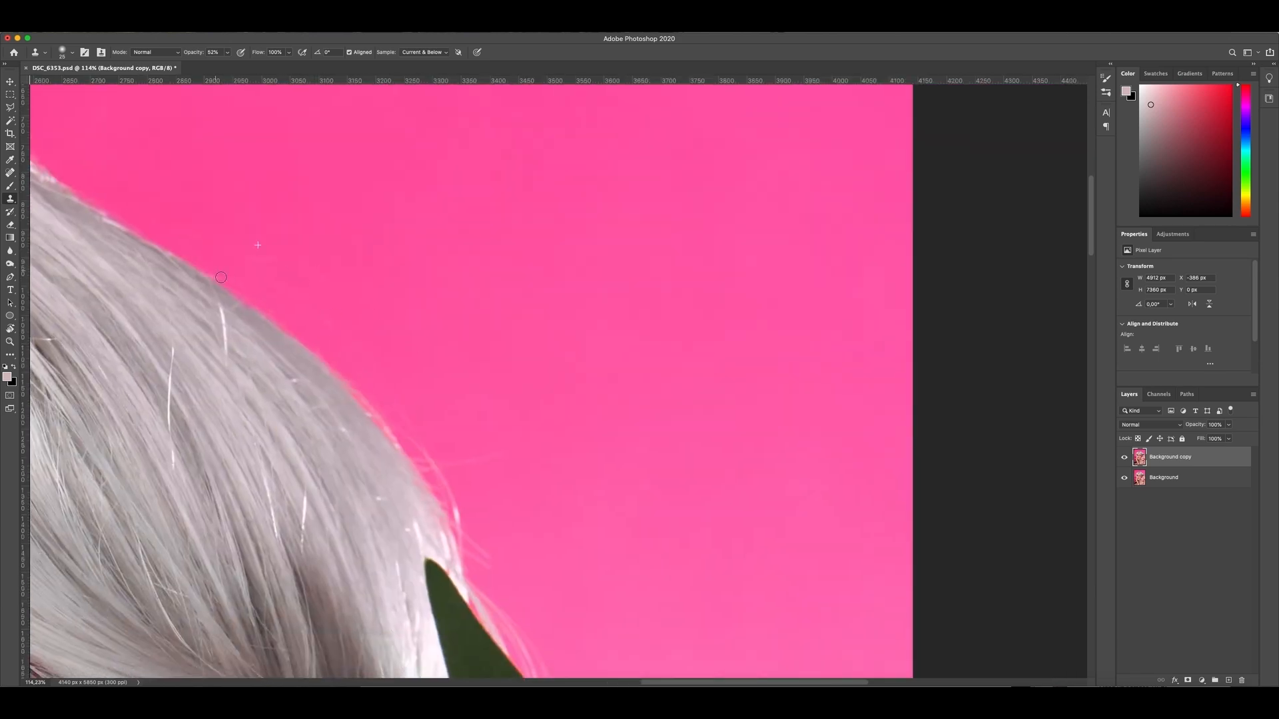
drag(459, 521, 474, 561)
Remove flyaways near the leaf and bright stray strands in the right side of the hair with the Spot Healing Brush
key(j)
drag(461, 461, 497, 439)
drag(460, 346, 507, 346)
drag(475, 308, 507, 449)
drag(420, 417, 473, 350)
drag(470, 350, 478, 561)
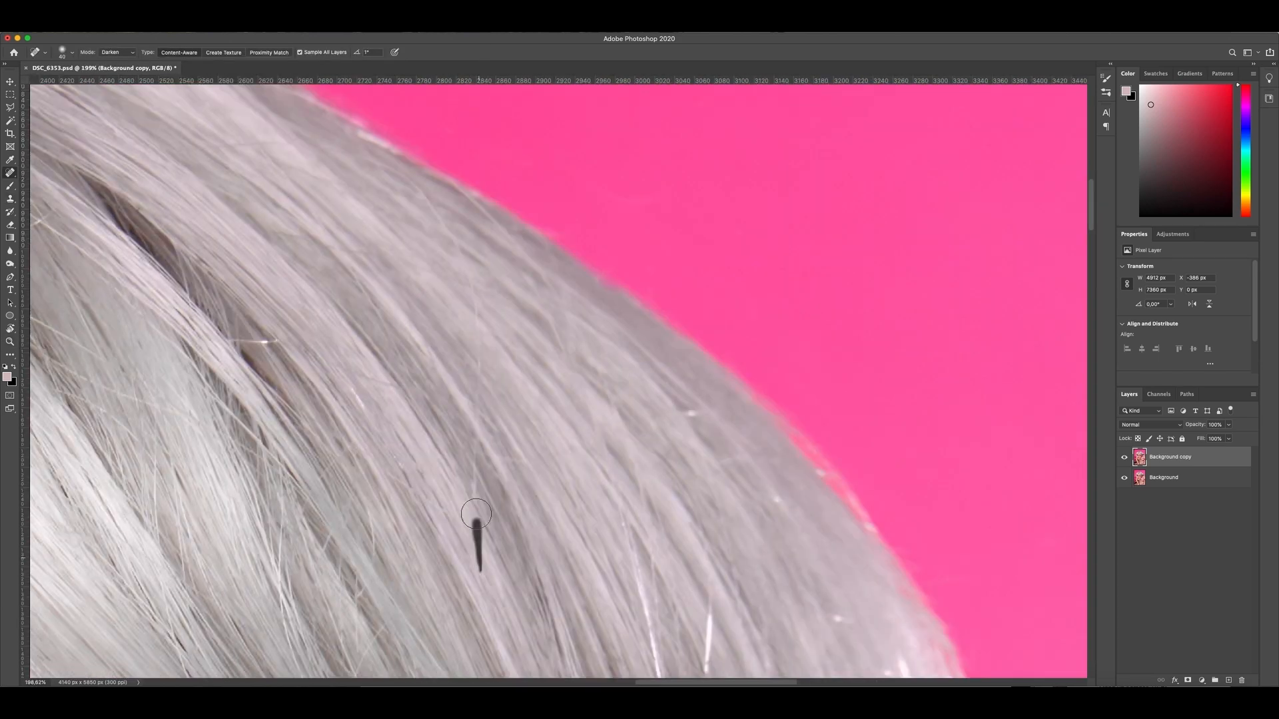
Heal the remaining bright strands and specks within the hair above the green leaf
drag(469, 277, 600, 357)
mouse_move(739, 392)
mouse_down()
mouse_move(845, 497)
mouse_move(654, 369)
mouse_up()
drag(602, 632, 577, 501)
drag(858, 584, 743, 430)
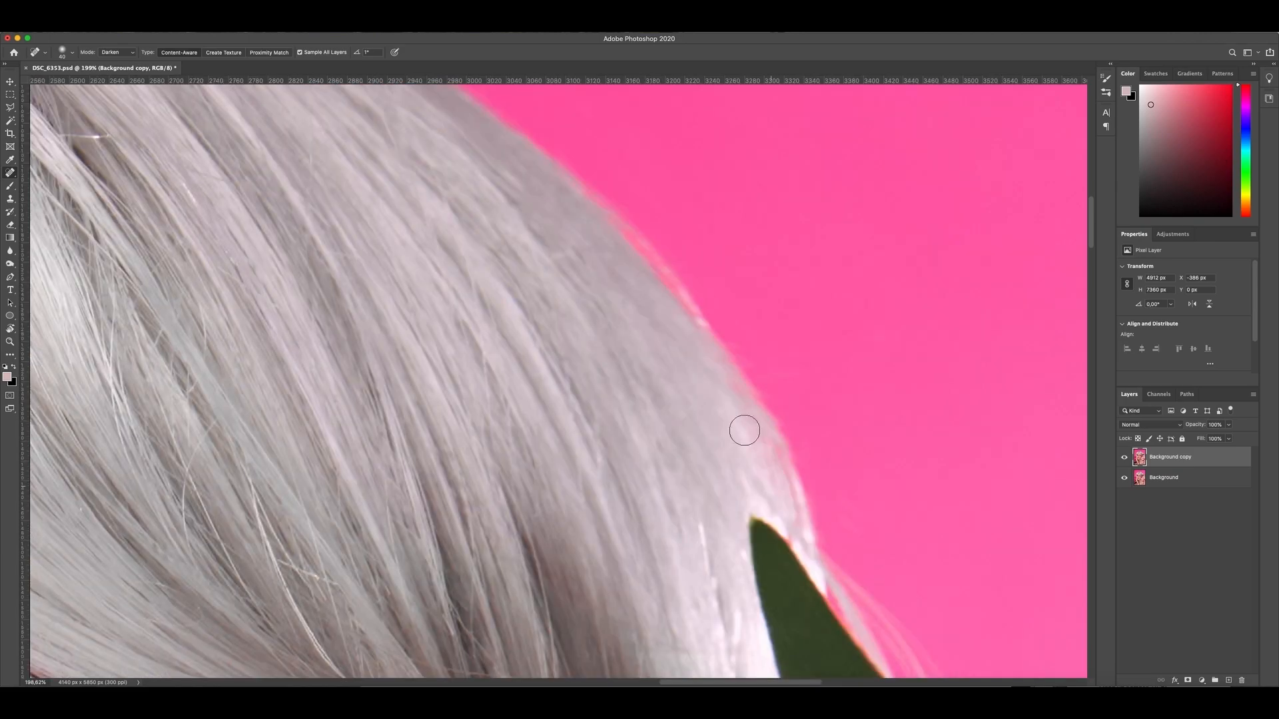
Lighten the dark specks and strands in the hair just below the parting with the Spot Healing Brush in Lighten mode
drag(267, 280, 843, 356)
drag(438, 121, 561, 341)
scroll(502, 373, up, 2)
drag(502, 372, 595, 519)
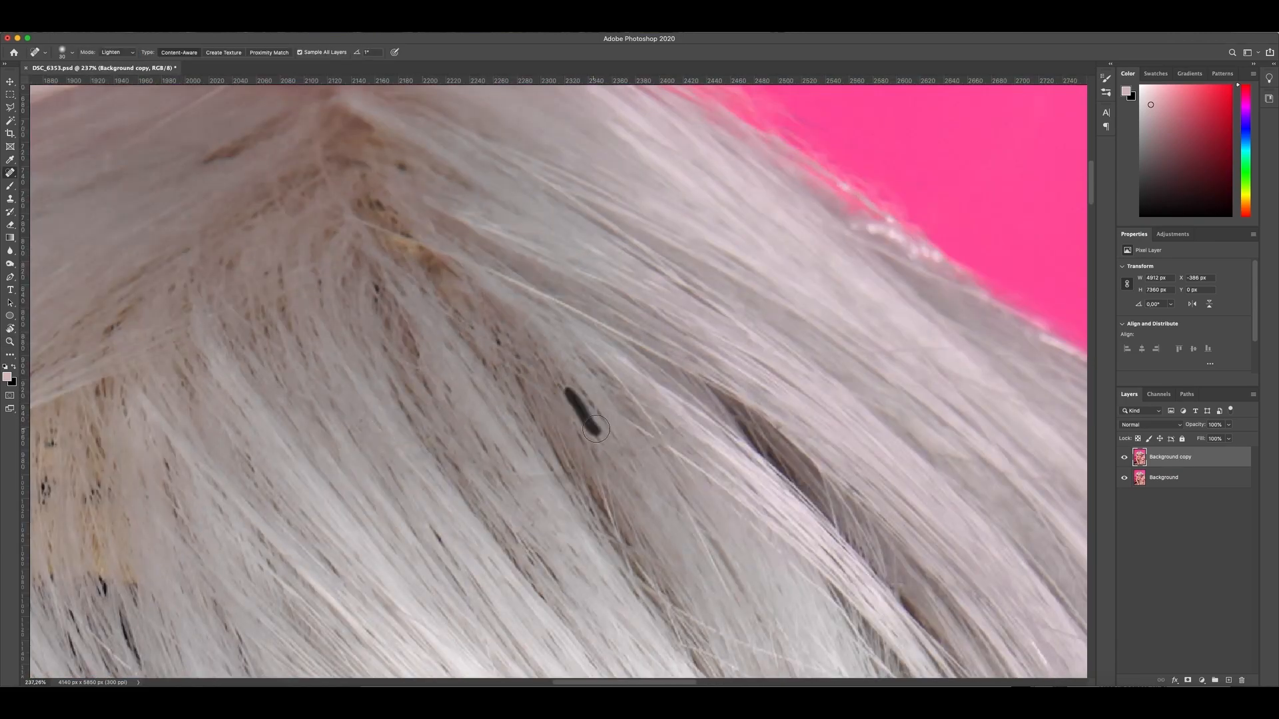
drag(426, 240, 509, 400)
drag(468, 389, 508, 426)
Switch the Spot Healing Brush to Darken mode and remove the light strand crossing the hair left of the parting
drag(733, 633, 300, 93)
drag(266, 199, 856, 593)
scroll(566, 333, down, 6)
scroll(457, 207, up, 4)
click(118, 52)
click(110, 42)
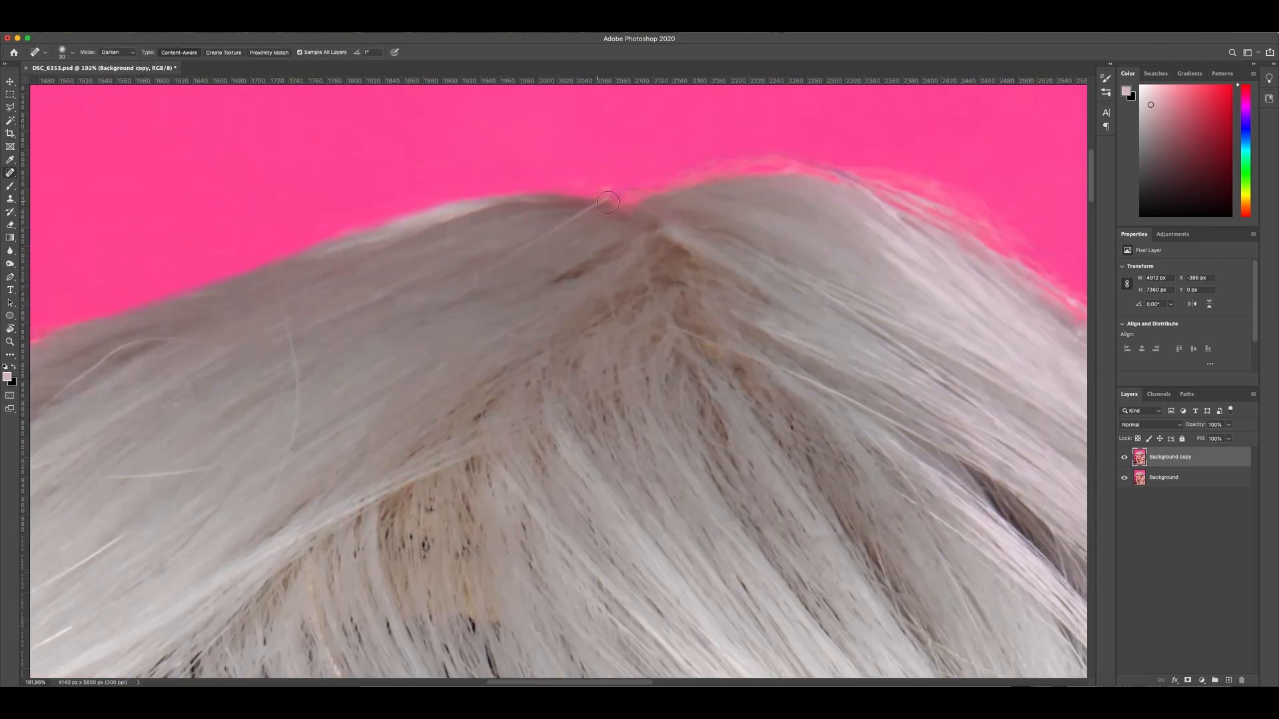
drag(608, 203, 485, 271)
Heal the light stray strands lying across the left side of the hair
scroll(433, 290, left, 4)
drag(392, 439, 569, 338)
mouse_move(355, 259)
mouse_down()
mouse_move(421, 206)
mouse_move(447, 204)
mouse_up()
drag(446, 204, 559, 174)
mouse_move(368, 330)
mouse_down()
mouse_move(477, 295)
mouse_move(586, 310)
mouse_up()
drag(433, 437, 544, 375)
Remove the light crossing hairs from the fringe and the area just right of the parting
drag(766, 407, 543, 233)
mouse_move(532, 320)
mouse_down()
mouse_move(635, 472)
mouse_move(369, 153)
mouse_up()
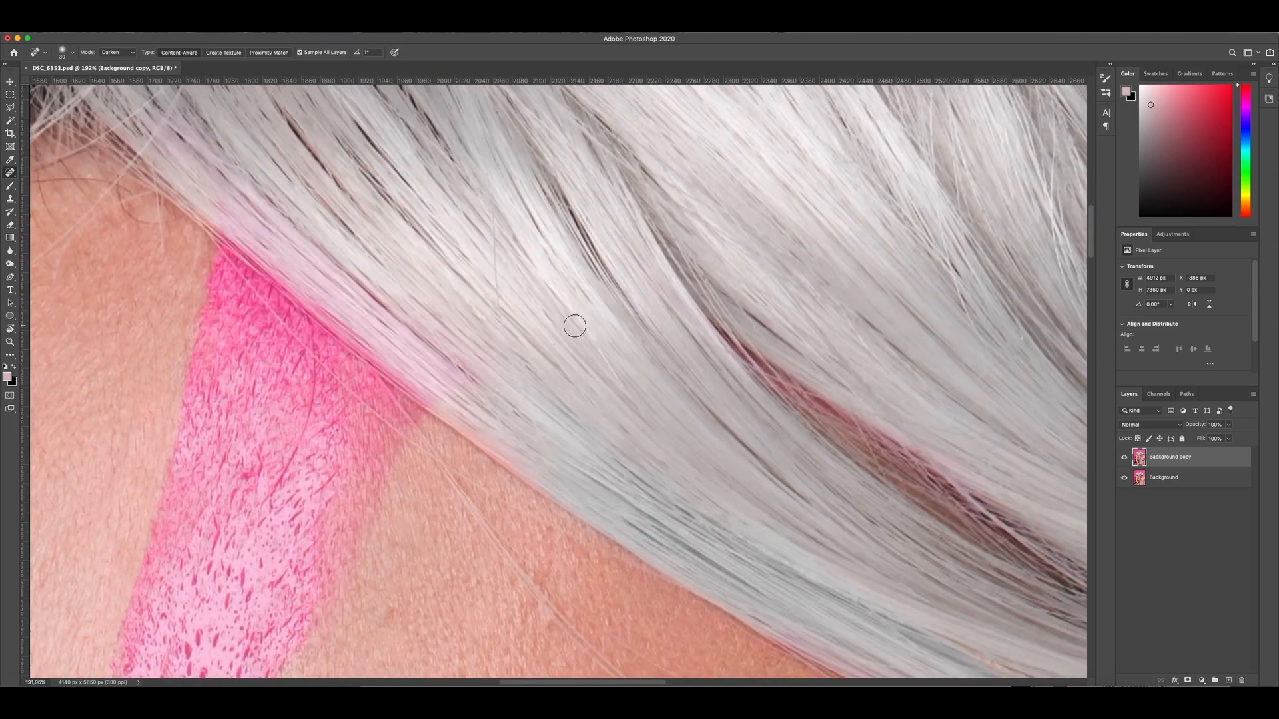
scroll(608, 405, down, 3)
drag(266, 361, 552, 262)
scroll(552, 262, right, 10)
scroll(553, 263, up, 5)
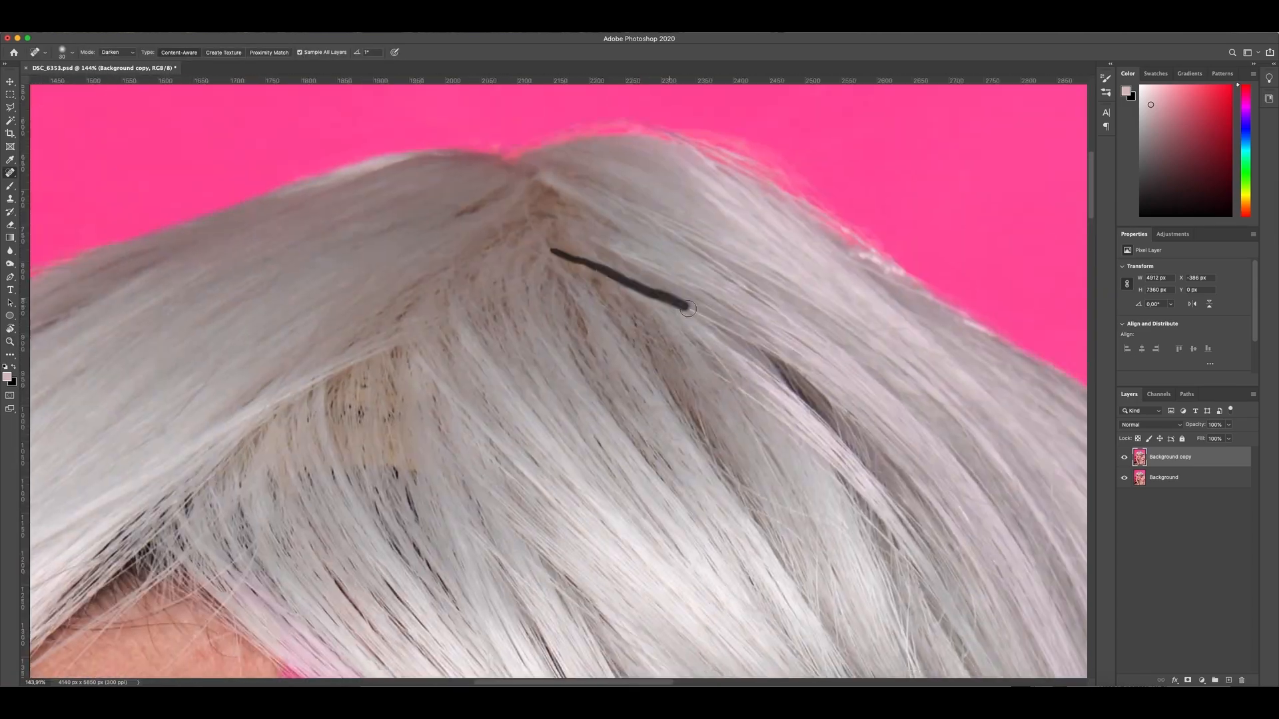
Heal the light stray strand running down the forehead past the eyebrow's outer end, switching the Spot Healing Brush to Lighten mode
scroll(676, 383, right, 4)
scroll(677, 382, down, 6)
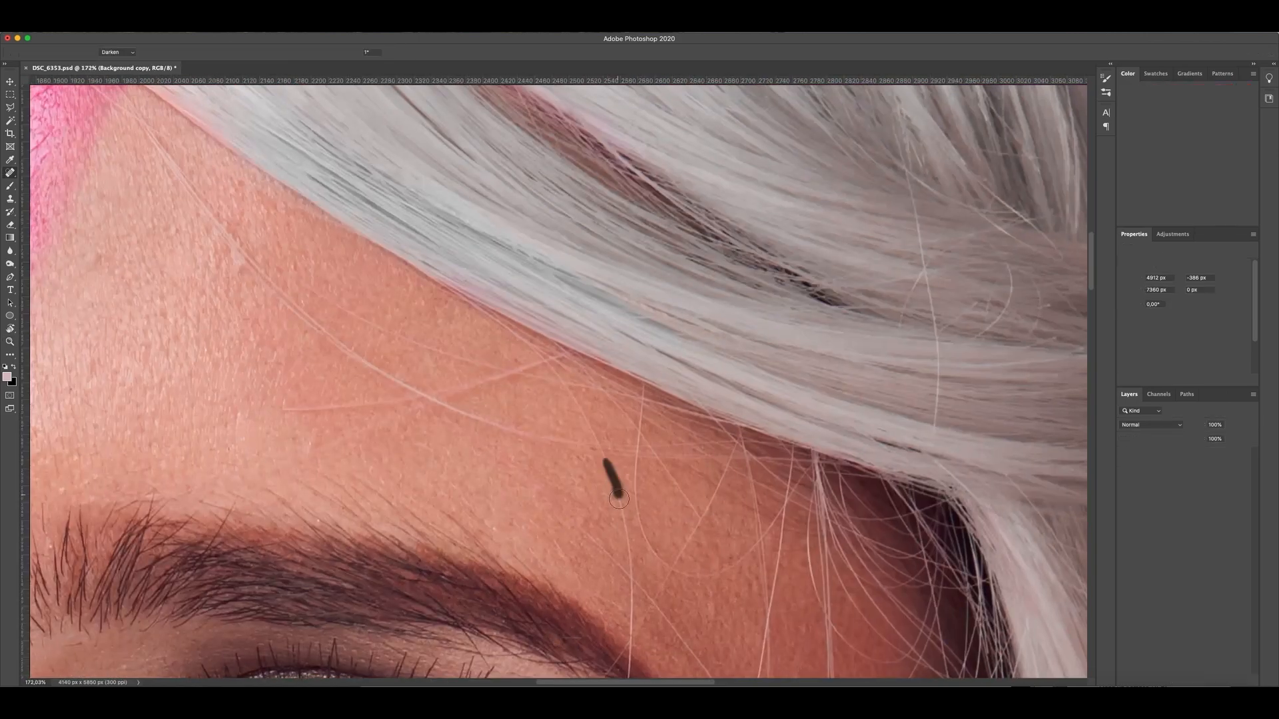
drag(609, 410, 613, 453)
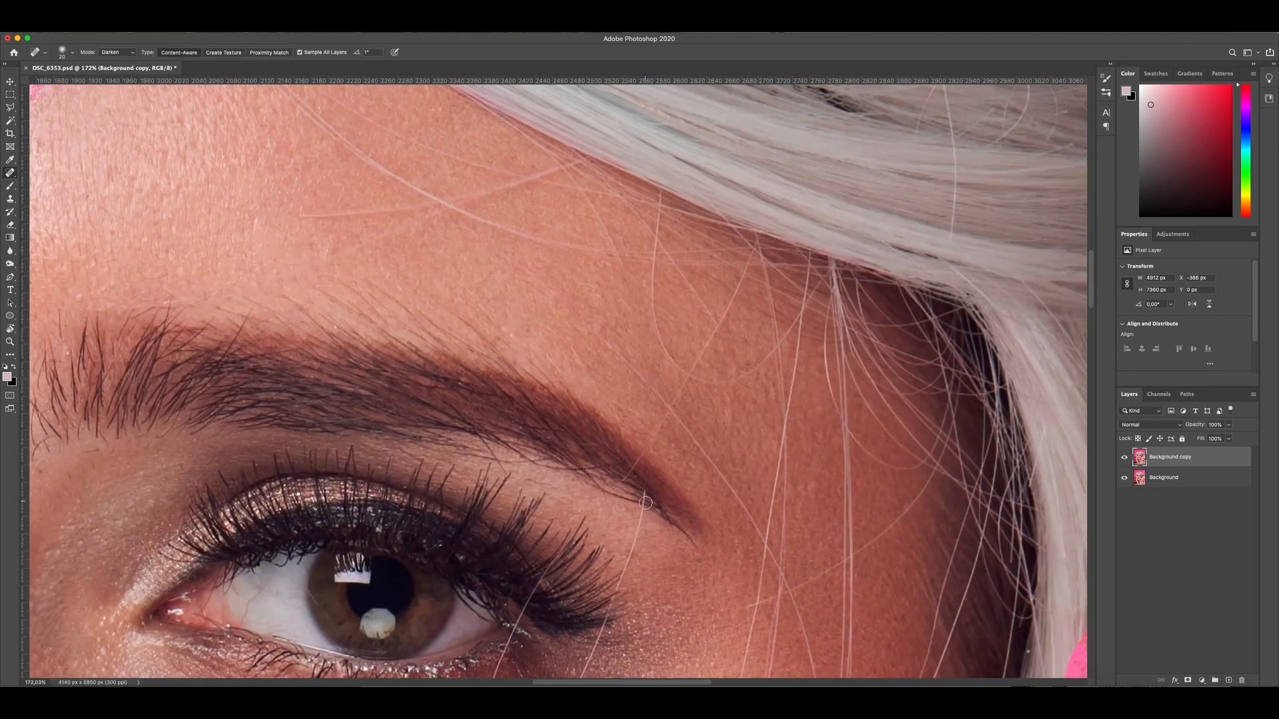
scroll(645, 503, up, 2)
click(117, 51)
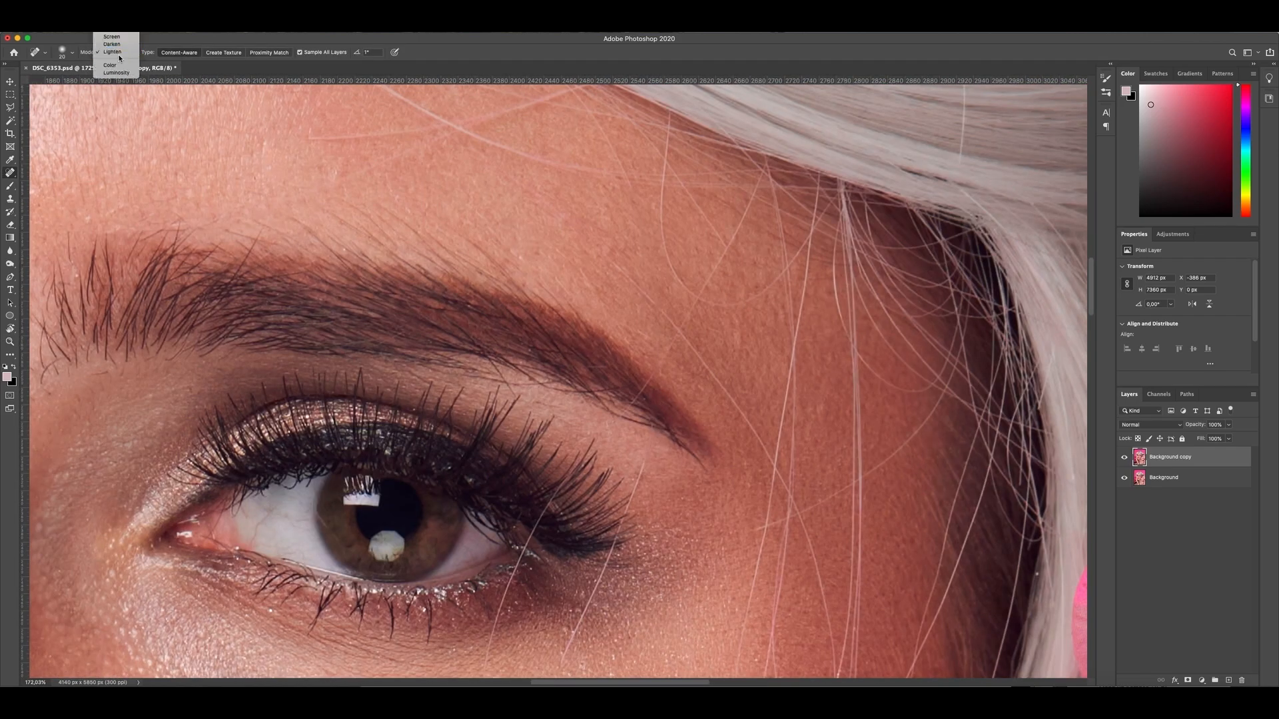
scroll(628, 511, down, 3)
scroll(628, 511, left, 1)
drag(666, 420, 642, 474)
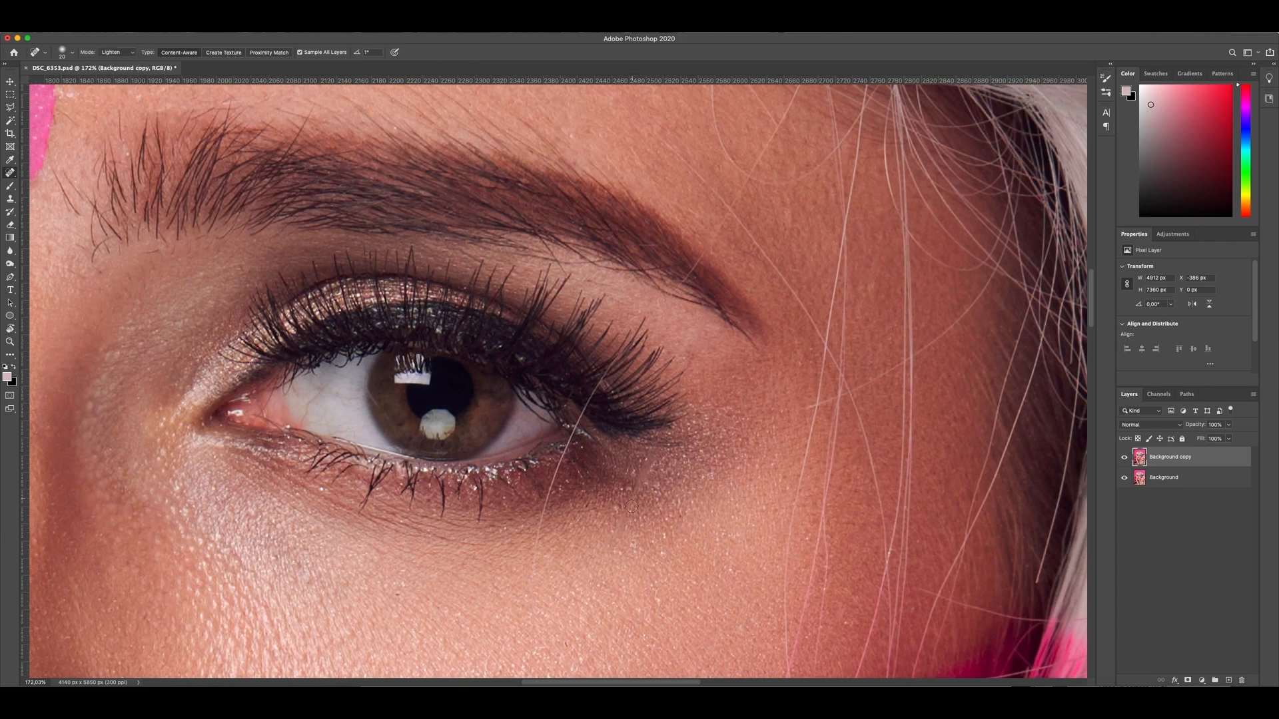
Clone out the light strand crossing the lashes and outer corner of the eye with the Clone Stamp
key(s)
scroll(706, 407, down, 2)
key(z)
drag(650, 476, 692, 476)
key(j)
key(shift+minus)
key(shift+plus)
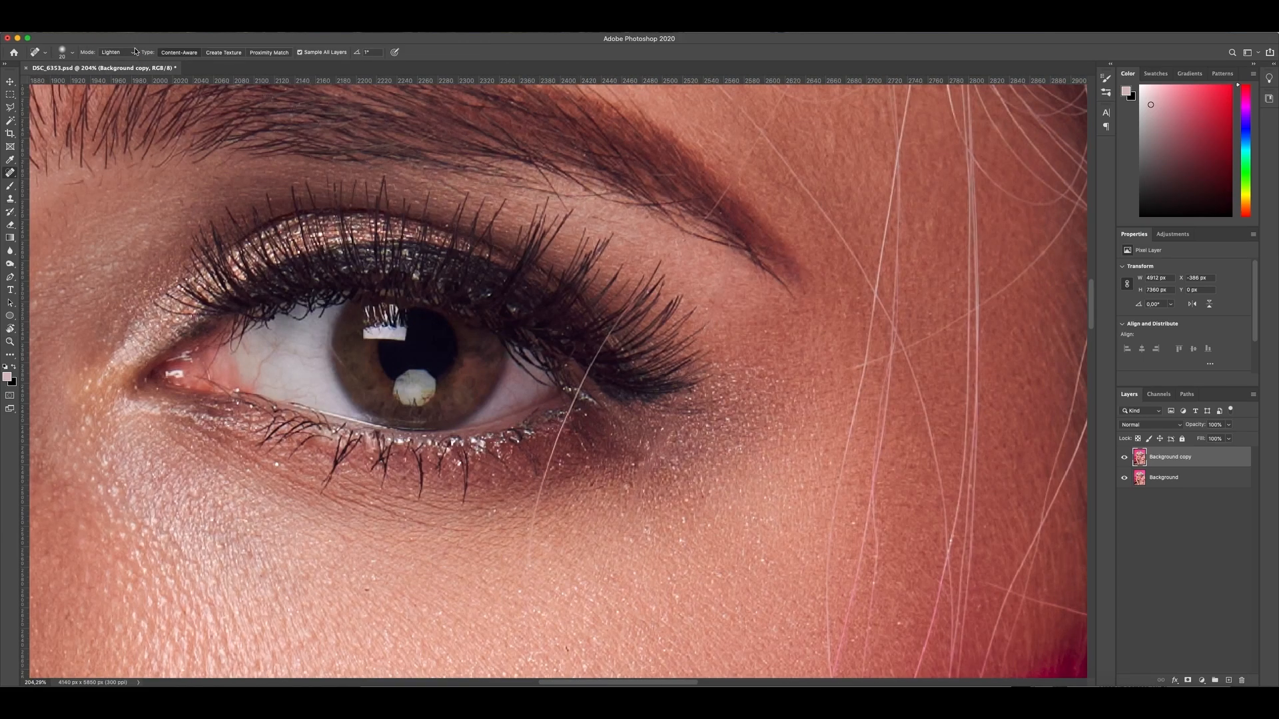
key(s)
scroll(543, 493, up, 2)
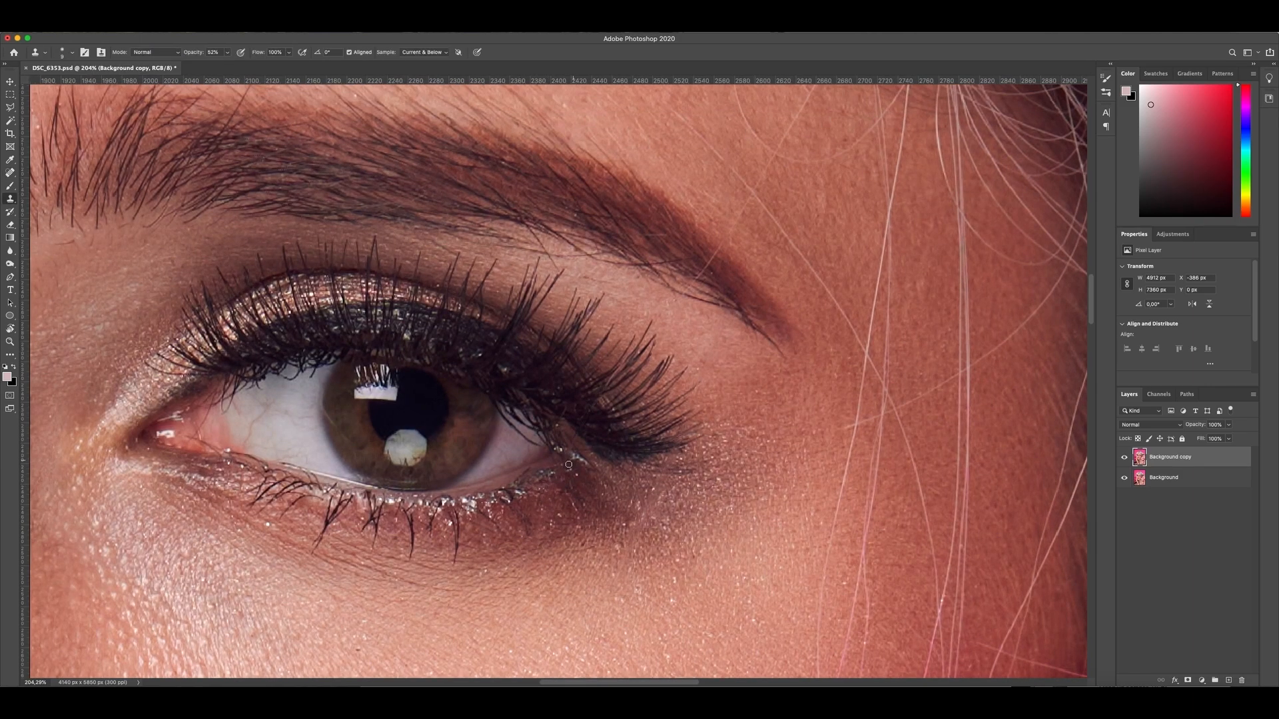
drag(570, 447, 534, 505)
Heal the light strand across the pink cheek paint in Darken mode and touch up the dark spots there in Lighten mode
key(z)
drag(533, 403, 607, 433)
key(j)
key(shift+minus)
mouse_move(894, 271)
mouse_down()
mouse_move(586, 365)
mouse_move(651, 605)
mouse_up()
click(116, 52)
click(114, 61)
drag(553, 534, 568, 528)
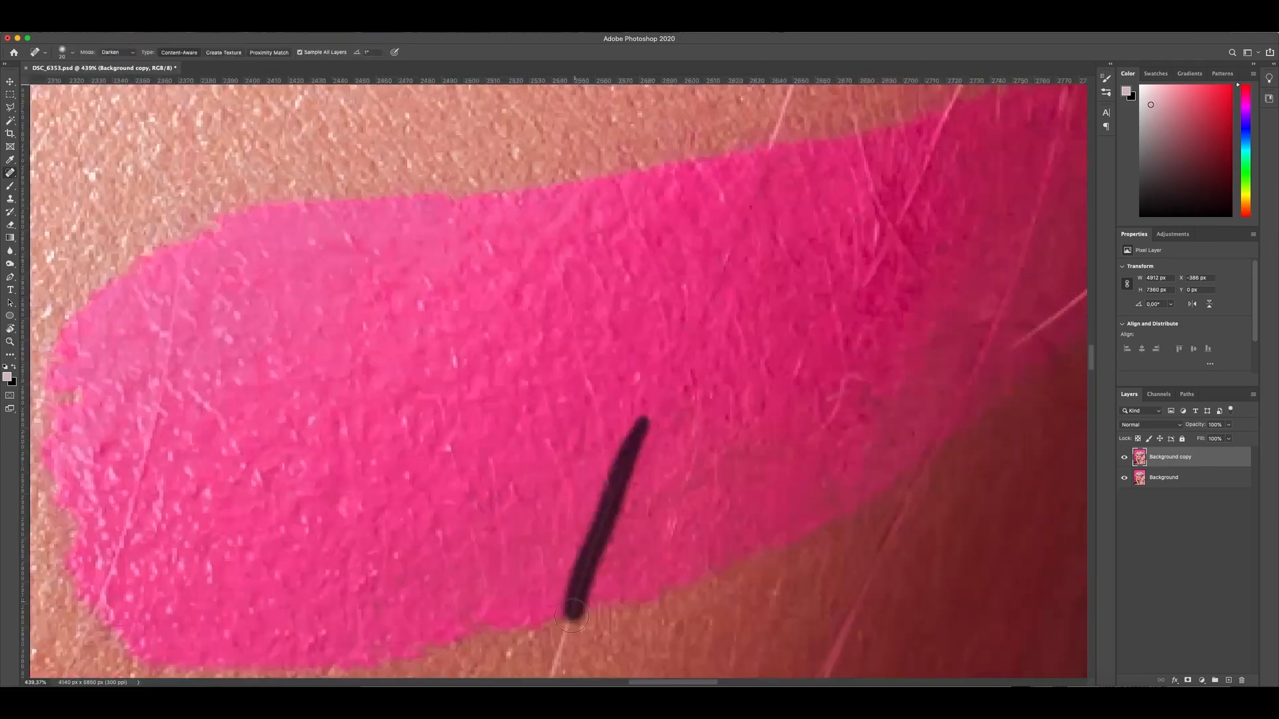
click(116, 52)
click(115, 60)
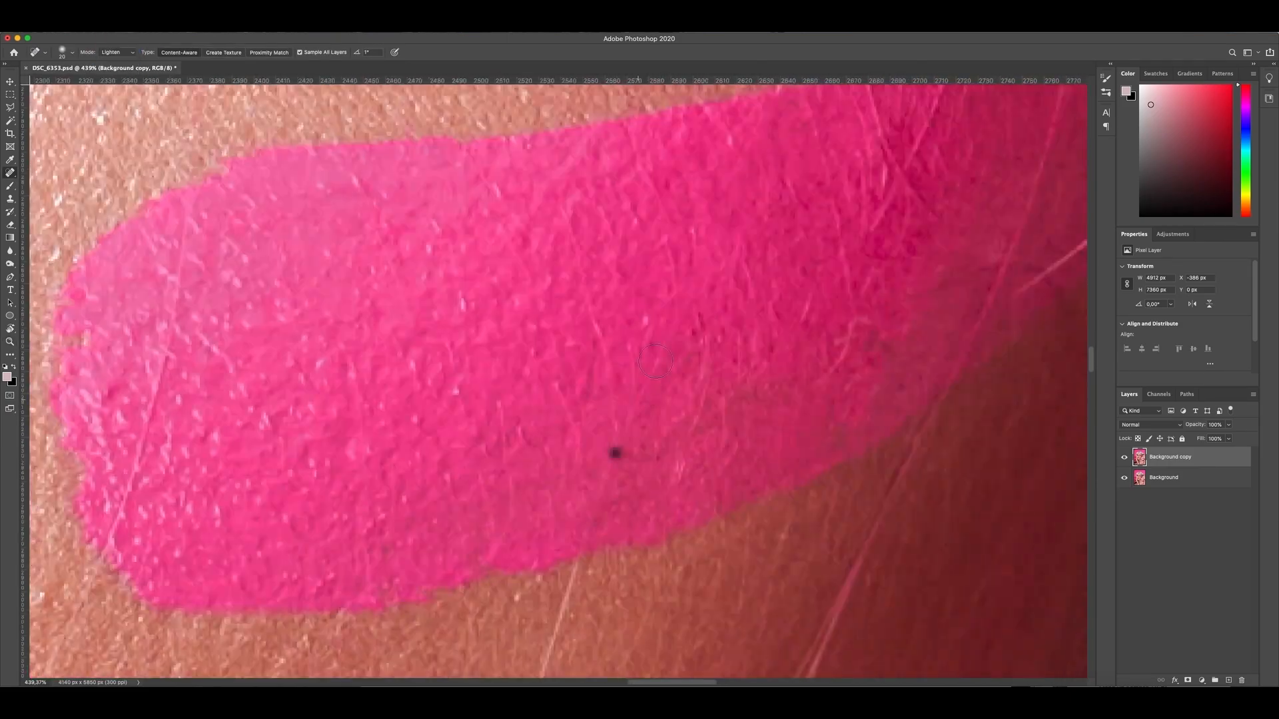
Remove the light strands on the forehead above the eyebrow's outer end with the Spot Healing Brush in Darken mode
scroll(656, 361, down, 10)
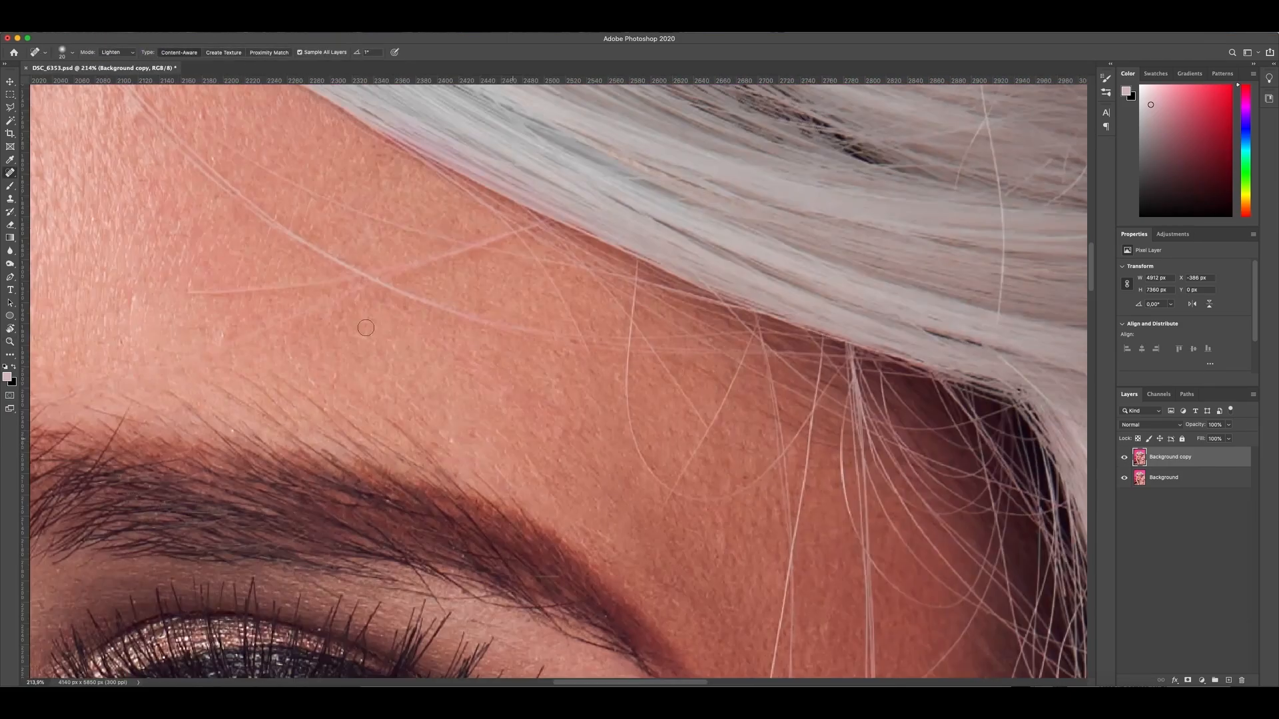
drag(748, 337, 657, 514)
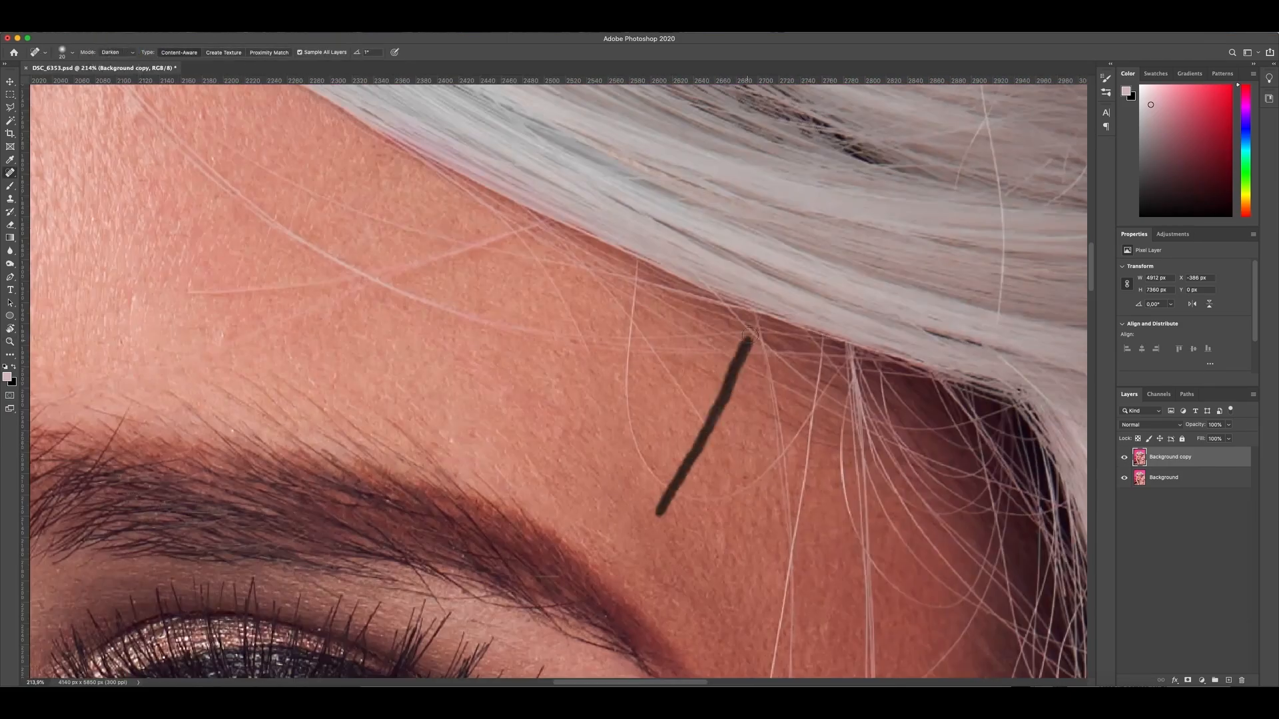
drag(685, 428, 670, 477)
drag(687, 335, 690, 452)
Heal the light strands crossing the temple and running down the cheek beside the eye
drag(660, 313, 586, 627)
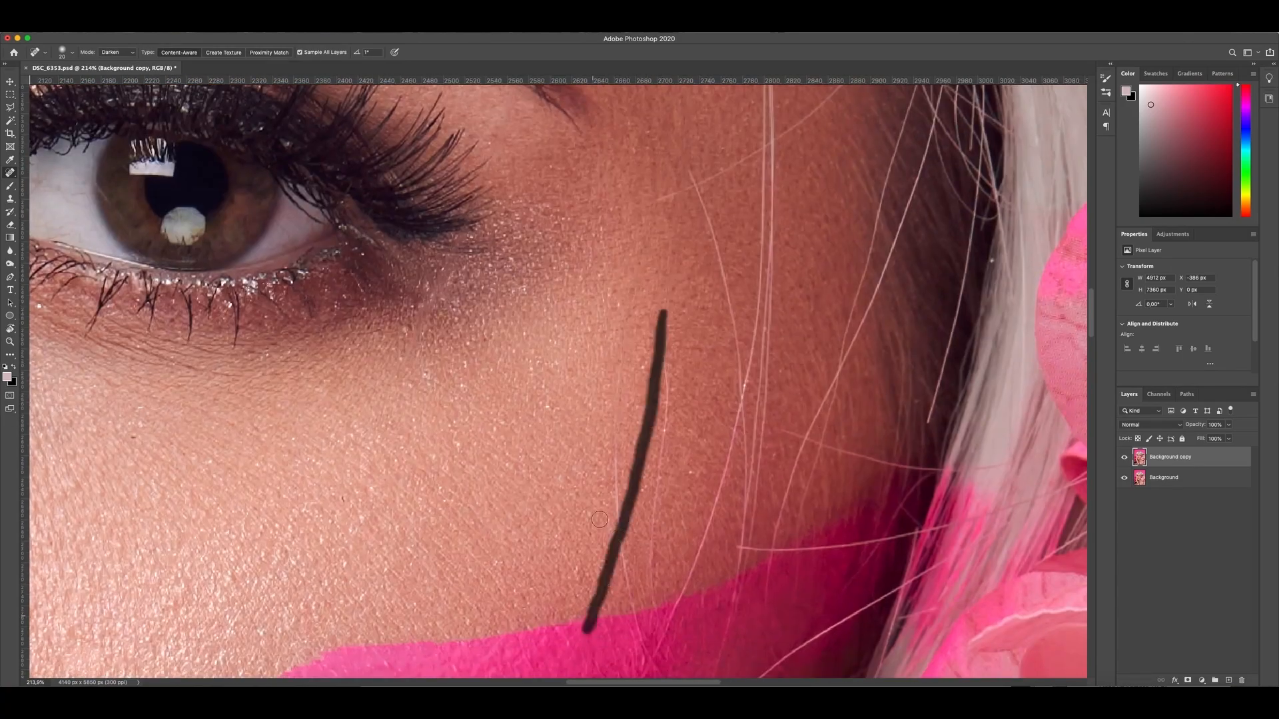
drag(653, 512, 649, 613)
drag(613, 358, 760, 282)
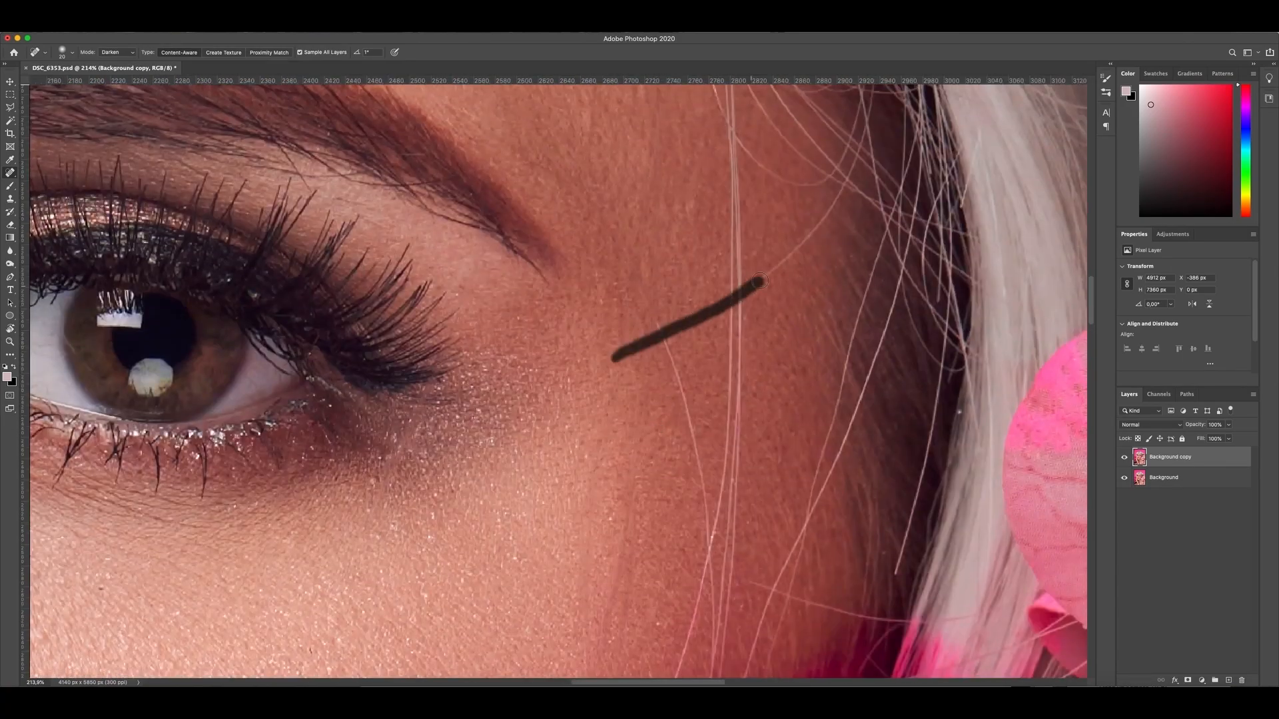
drag(632, 272, 707, 565)
Remove the curved forehead strand and the long double strand hanging from the hairline down to the cheek paint
drag(389, 137, 457, 385)
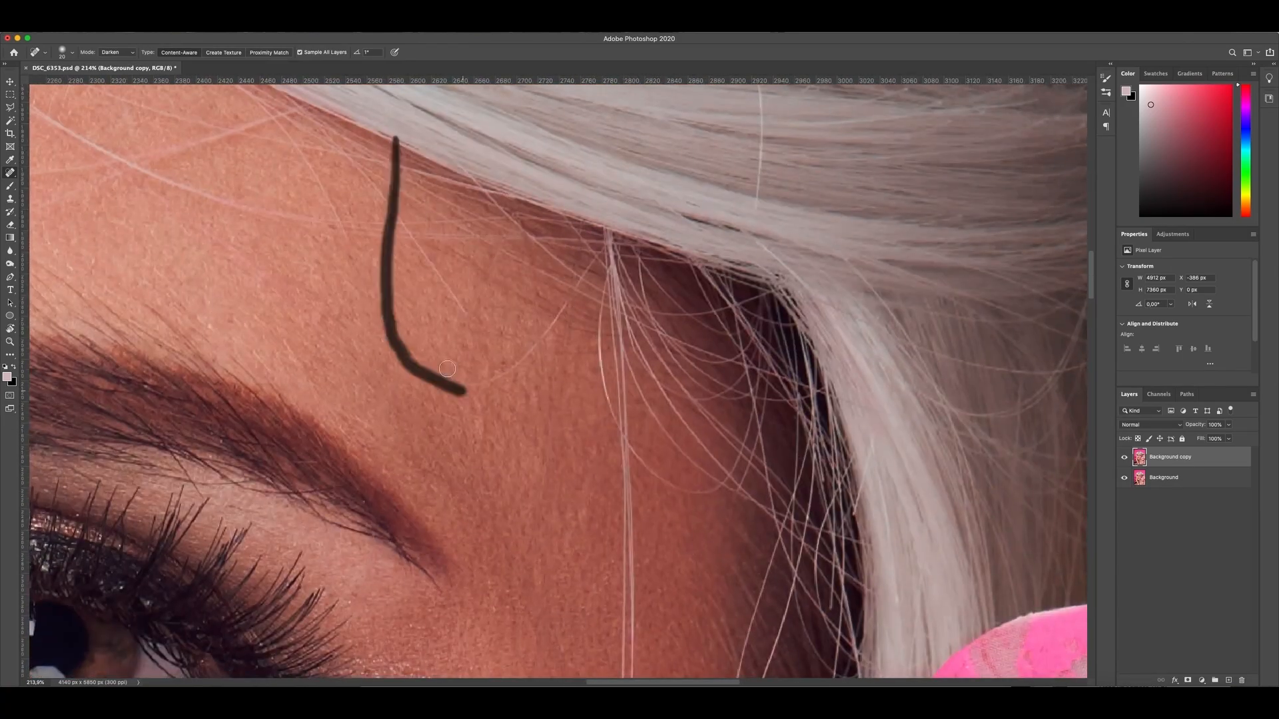
drag(600, 290, 610, 340)
drag(546, 353, 557, 465)
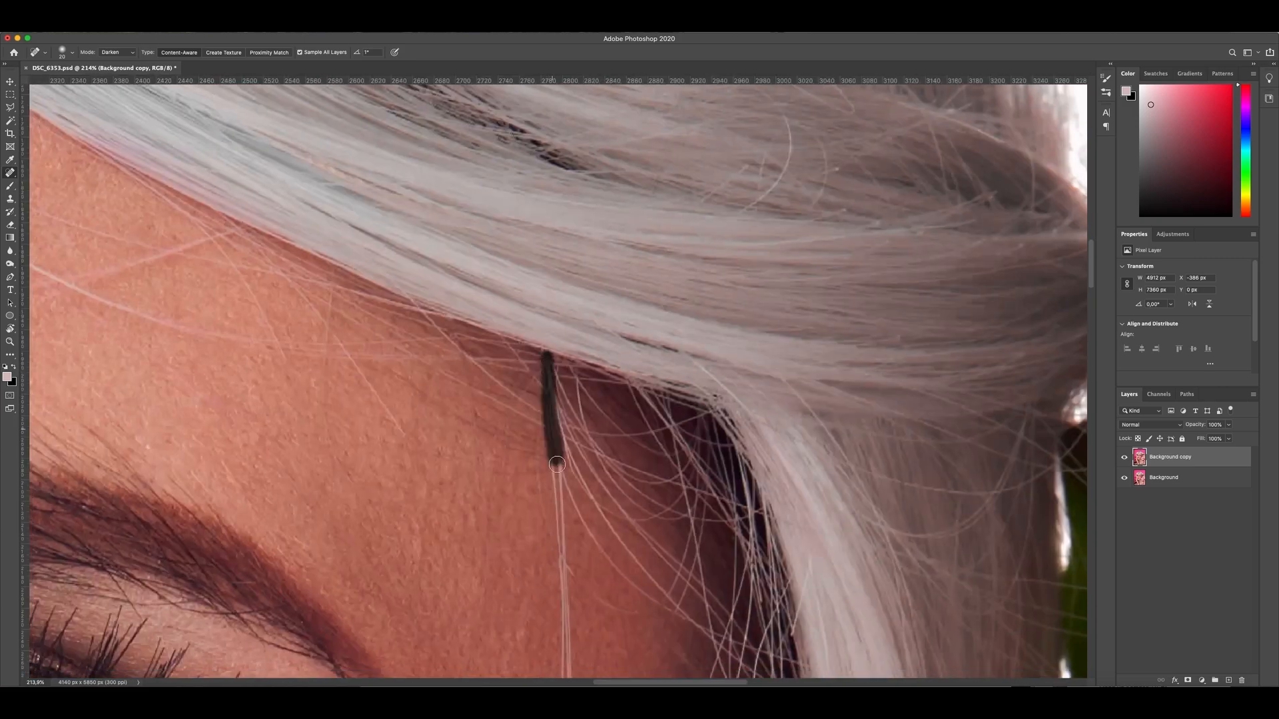
drag(568, 606, 555, 479)
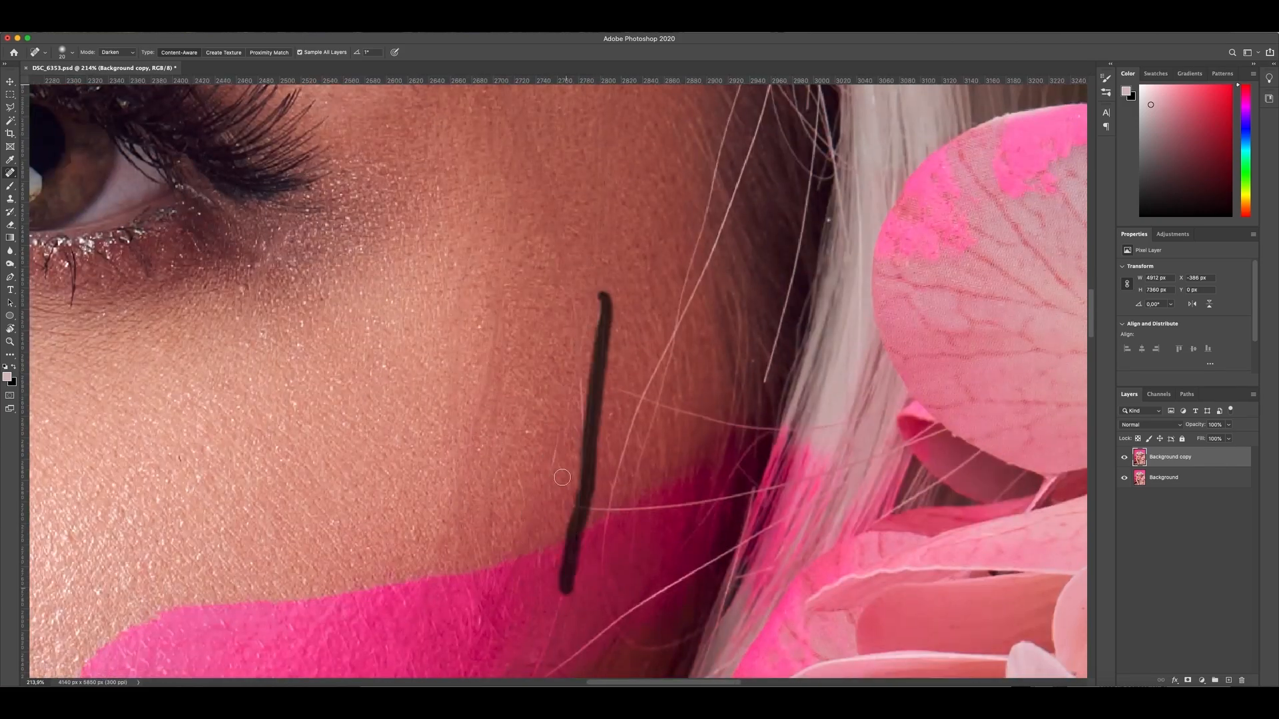
Heal the remaining light strands over the upper cheek paint and the temple beside the face's edge
drag(458, 565, 571, 492)
drag(469, 551, 521, 554)
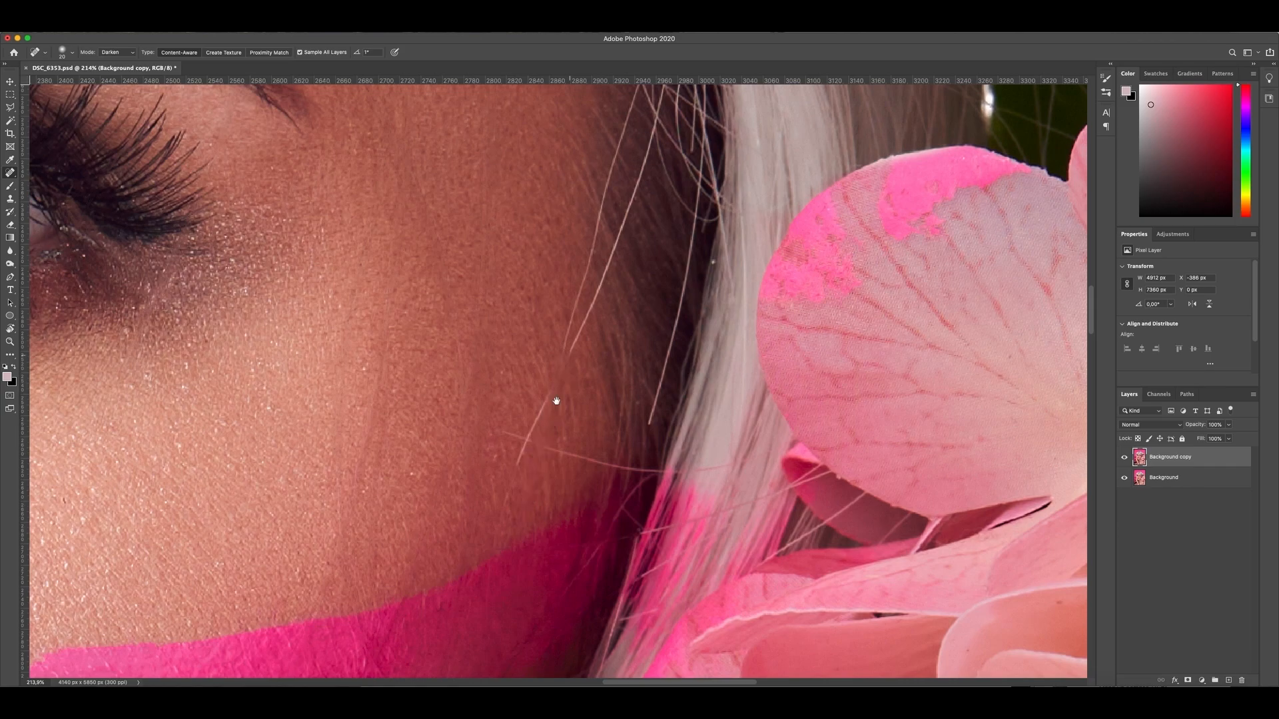
drag(550, 330, 634, 465)
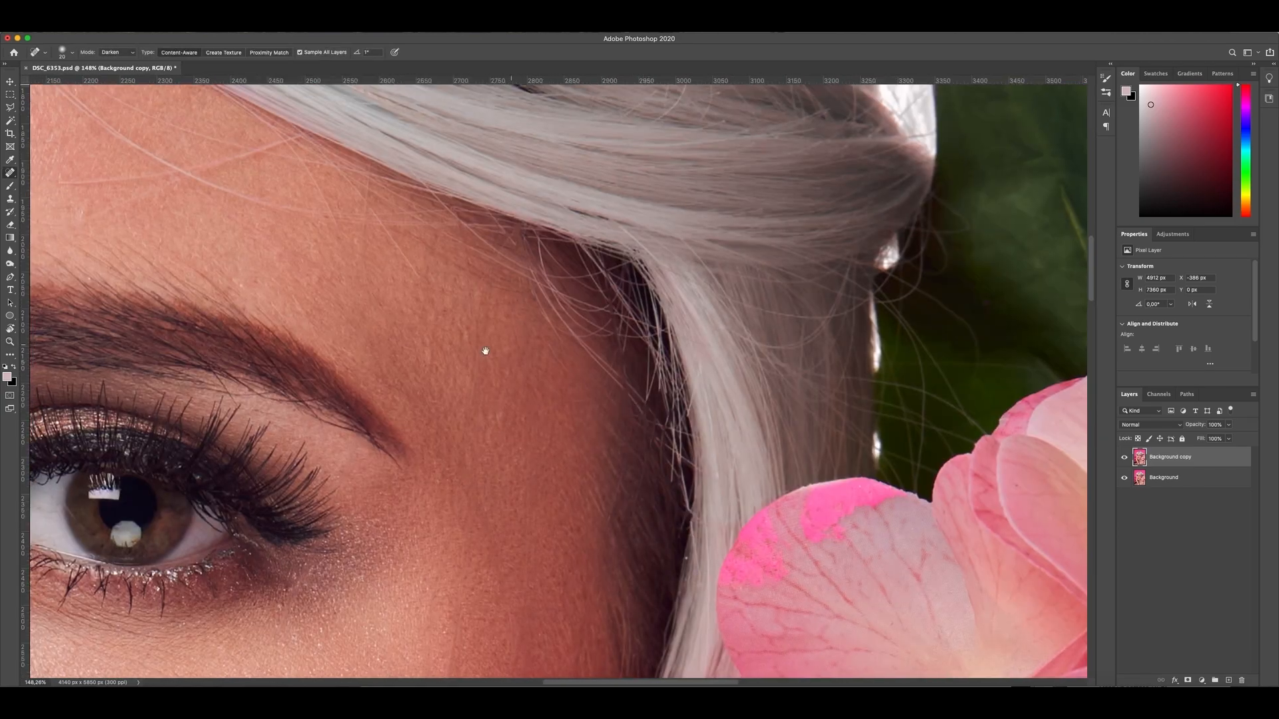
drag(500, 399, 586, 513)
Remove the long light strands crossing the forehead between the pink paint stripe and the hairline
drag(316, 530, 345, 529)
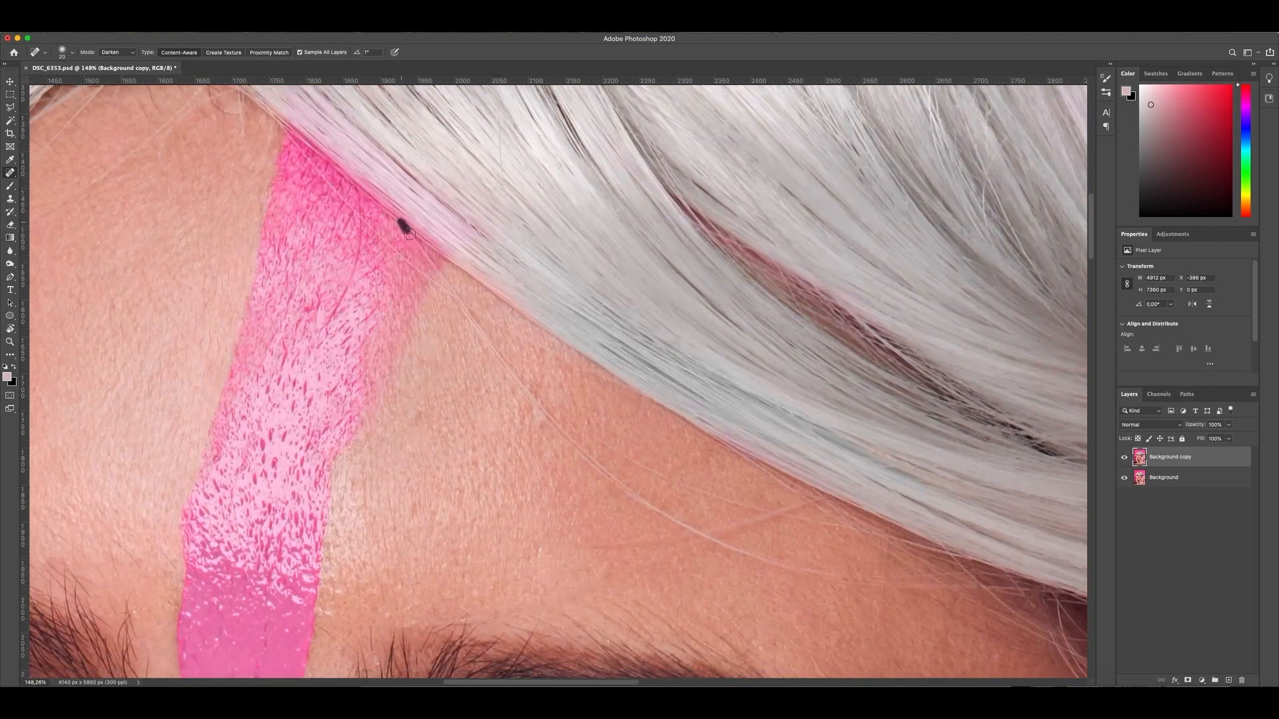
drag(482, 364, 555, 413)
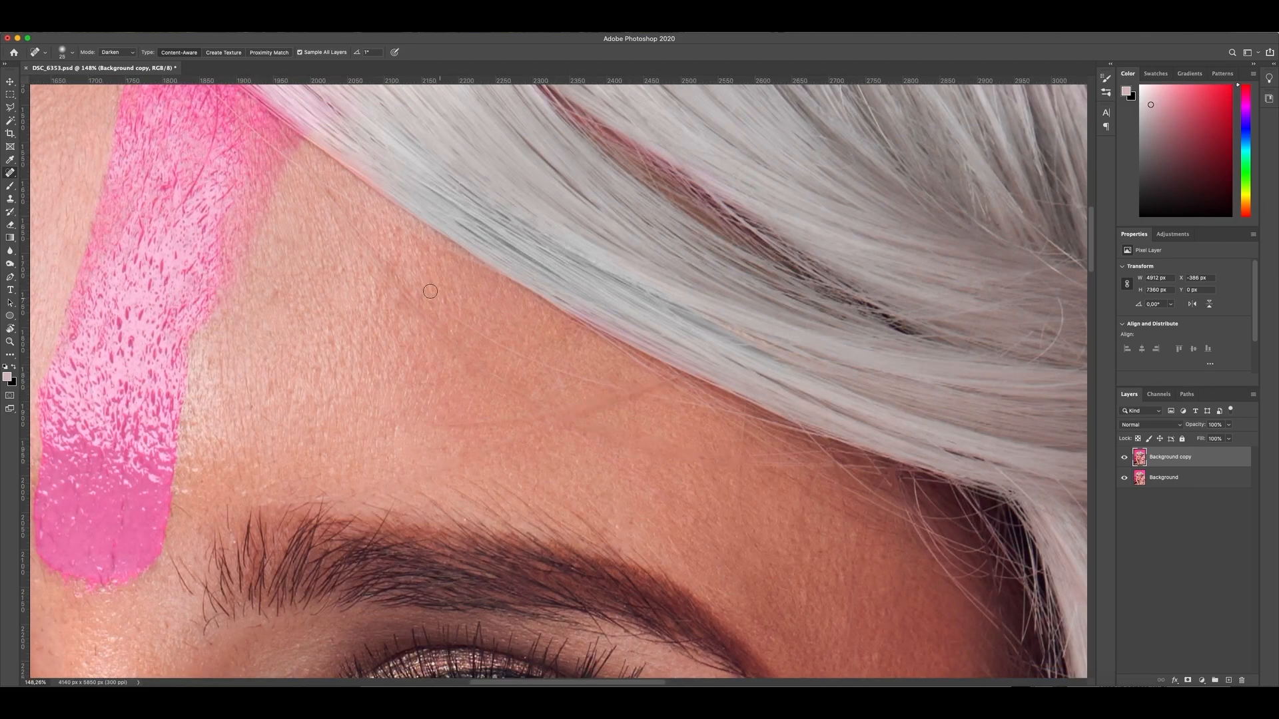
drag(699, 506, 805, 462)
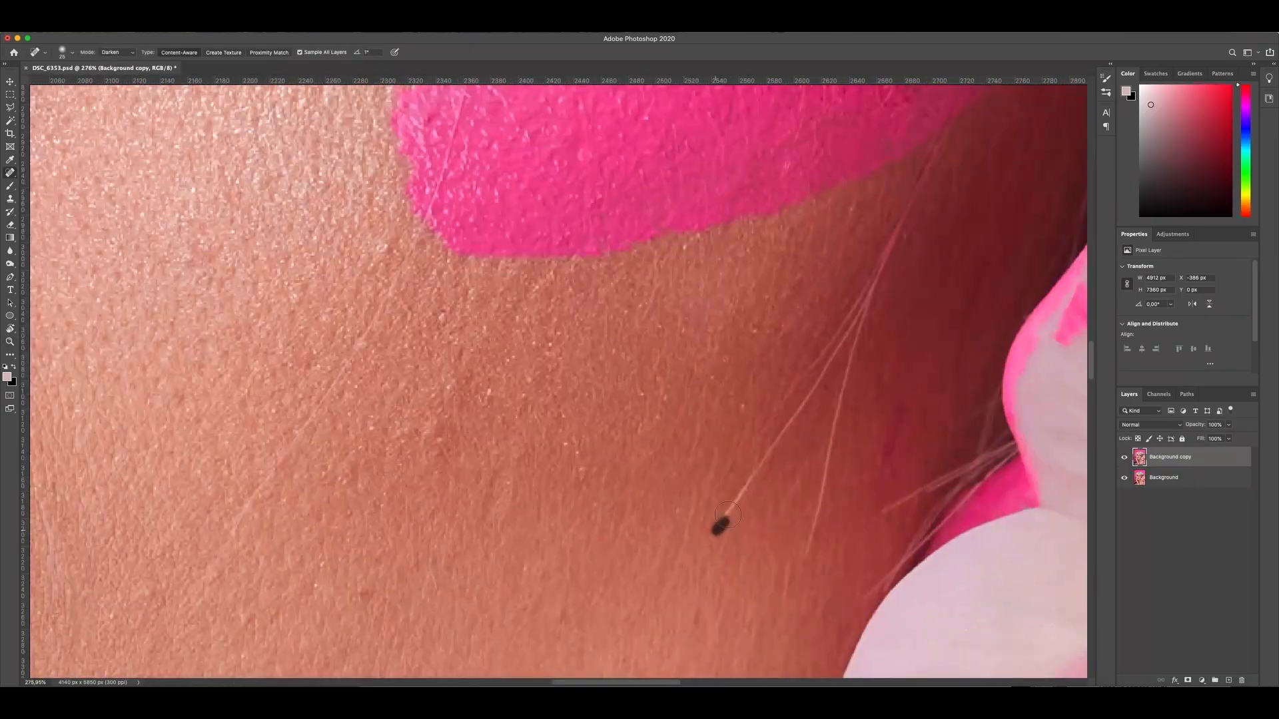
Heal the stray strands on the cheek below the pink paint and along the hairline at the temple
drag(655, 232, 791, 451)
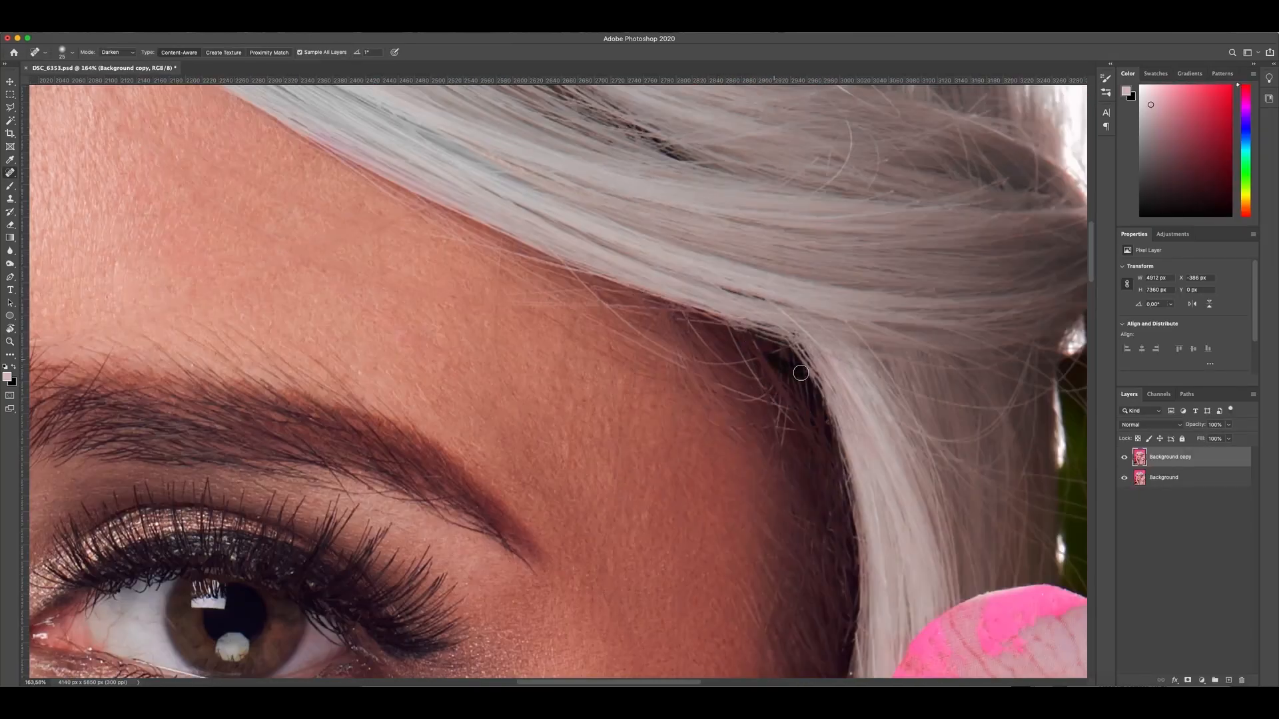
drag(733, 331, 780, 433)
drag(793, 375, 788, 437)
drag(687, 317, 761, 387)
mouse_move(548, 250)
mouse_down()
mouse_move(571, 275)
mouse_move(785, 365)
mouse_up()
drag(377, 223, 459, 236)
drag(577, 310, 688, 374)
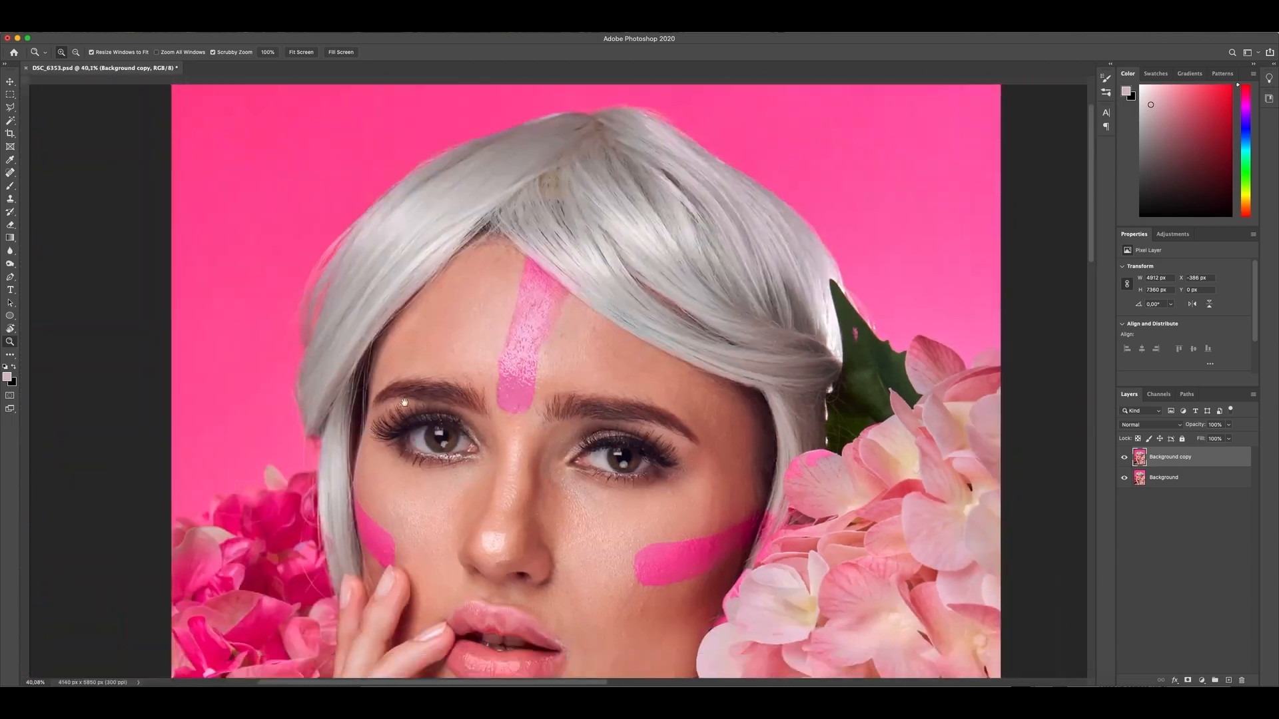